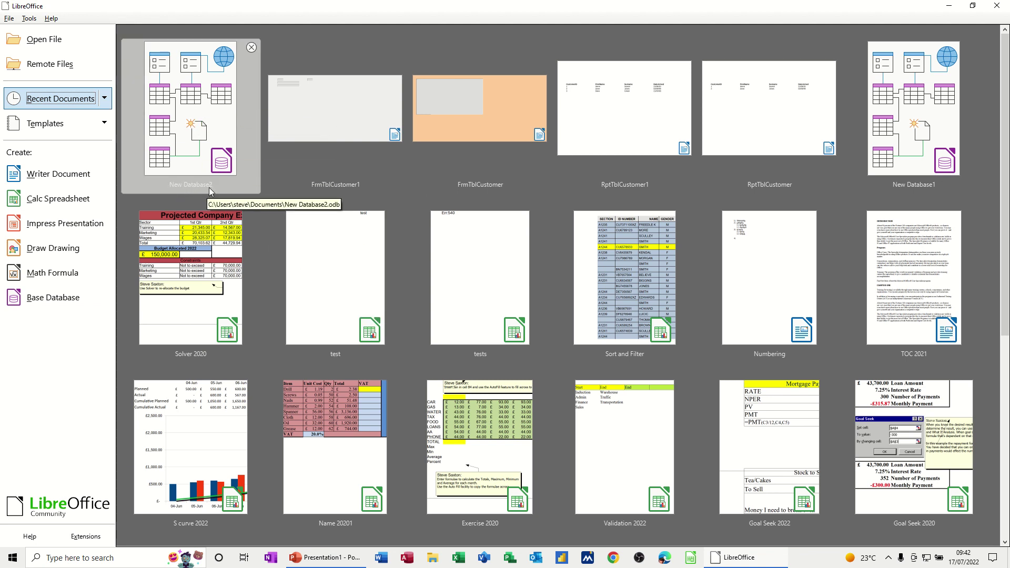
# Open New Database2 from Recent Documents and display its Tables section listing TblCustomer
pyautogui.click(194, 115)
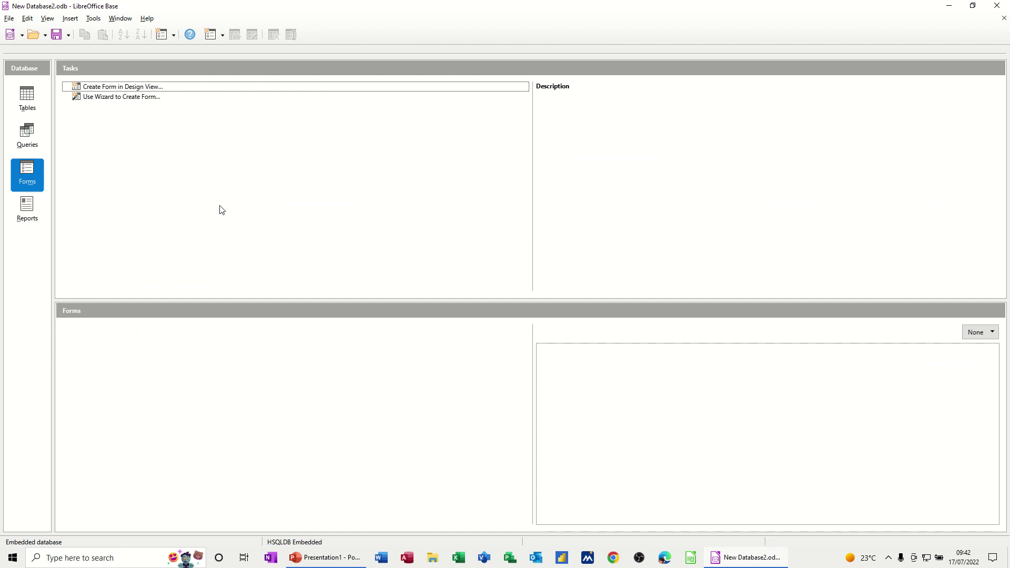
pyautogui.click(21, 93)
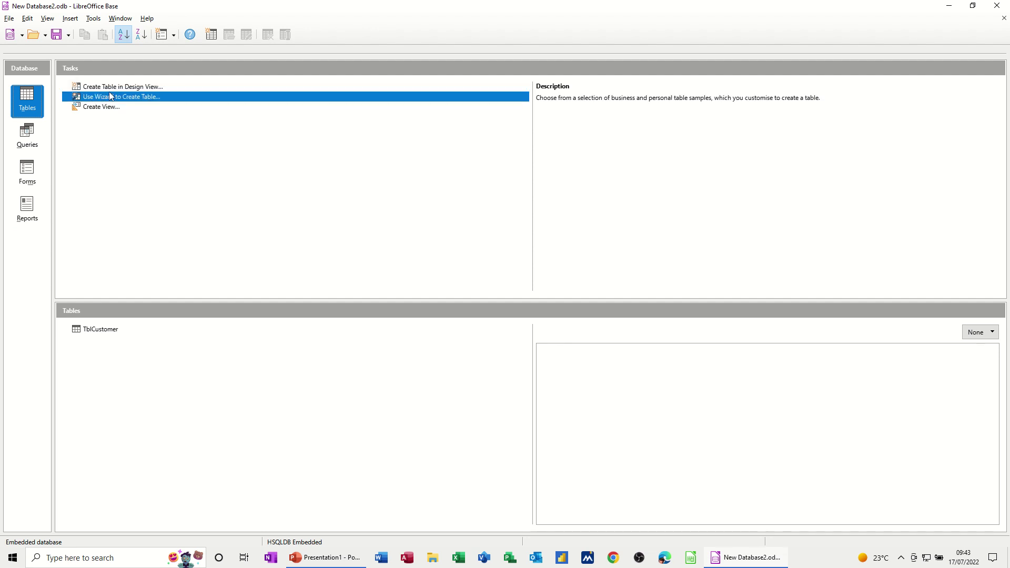
# Start a new table in Design View with a ForeName field of type Text [VARCHAR]
pyautogui.click(112, 88)
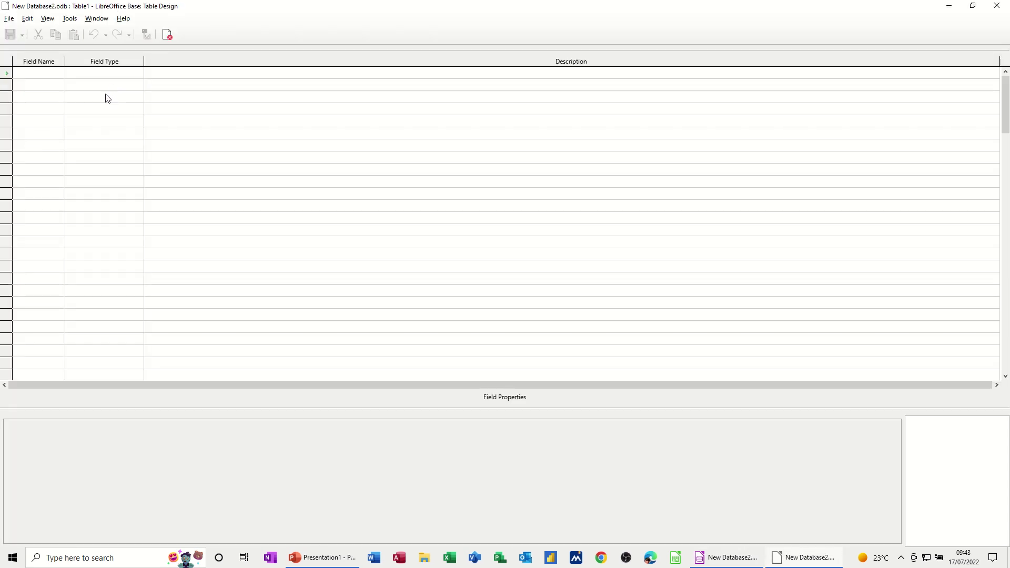
pyautogui.click(34, 72)
pyautogui.write('F')
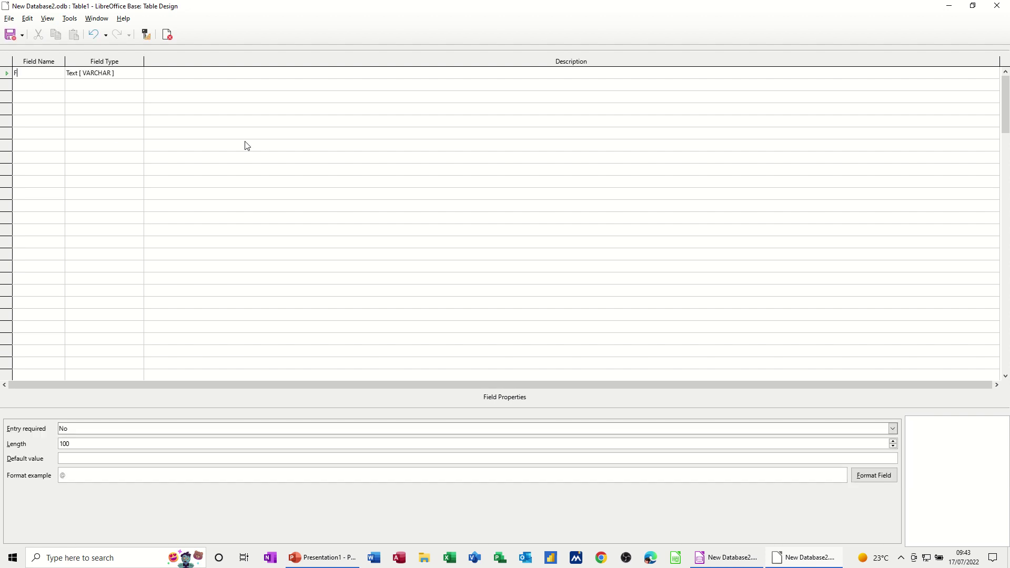
pyautogui.write('oreName')
pyautogui.press('Tab')
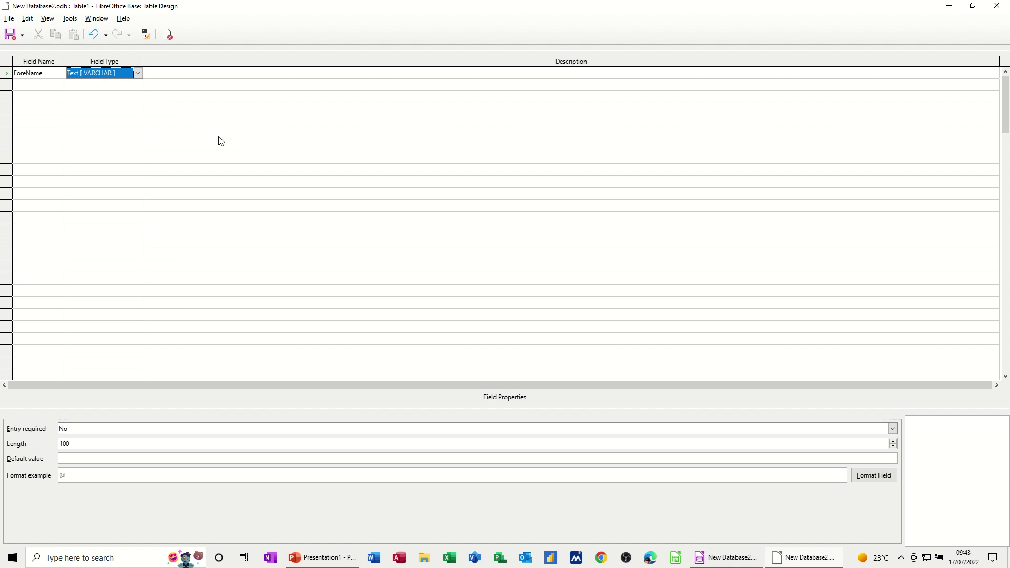
pyautogui.click(139, 74)
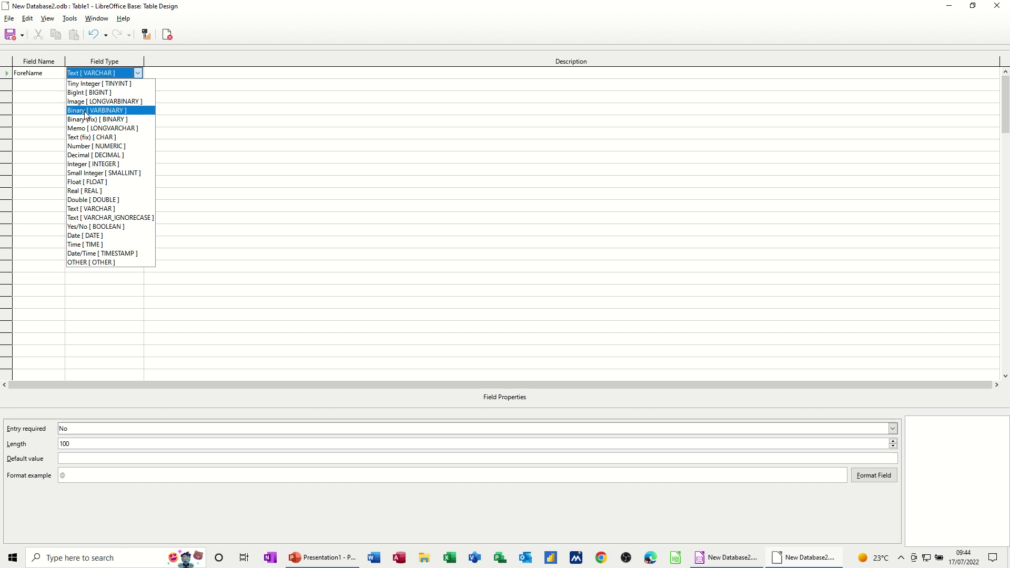
pyautogui.click(175, 79)
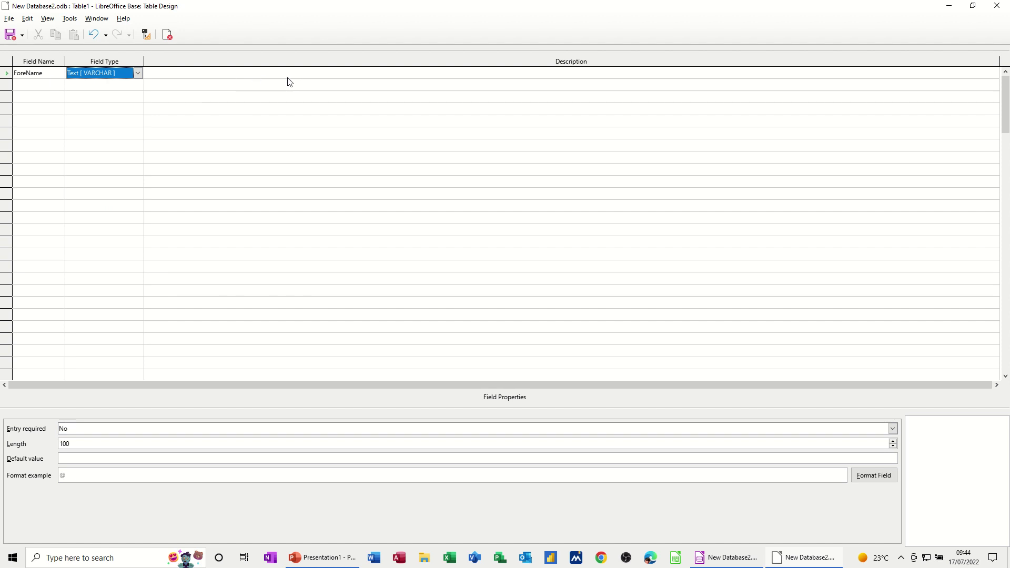
# Add a Surname text field and a DateJoined field of type Date [DATE]
pyautogui.click(37, 86)
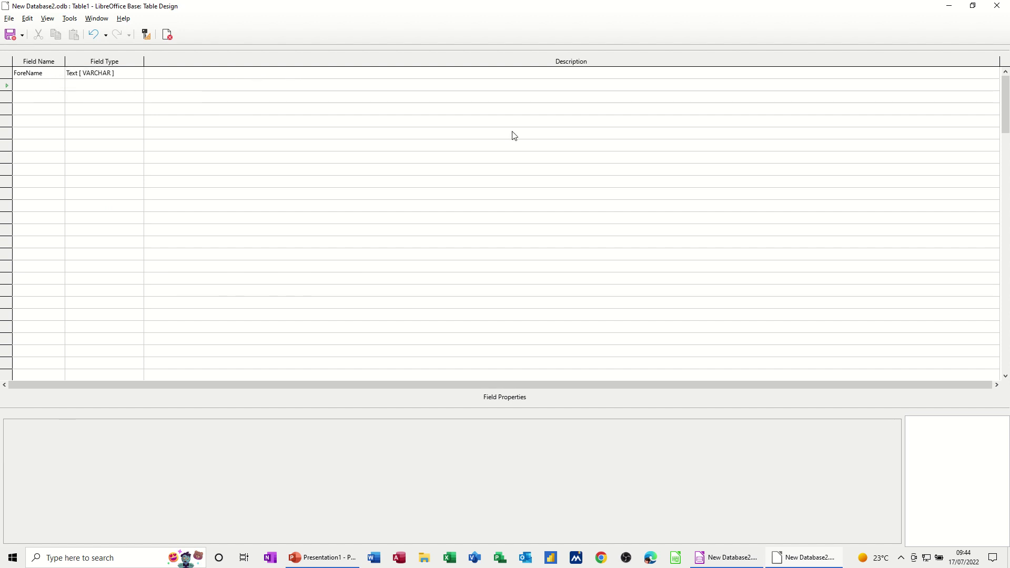
pyautogui.write('Sur')
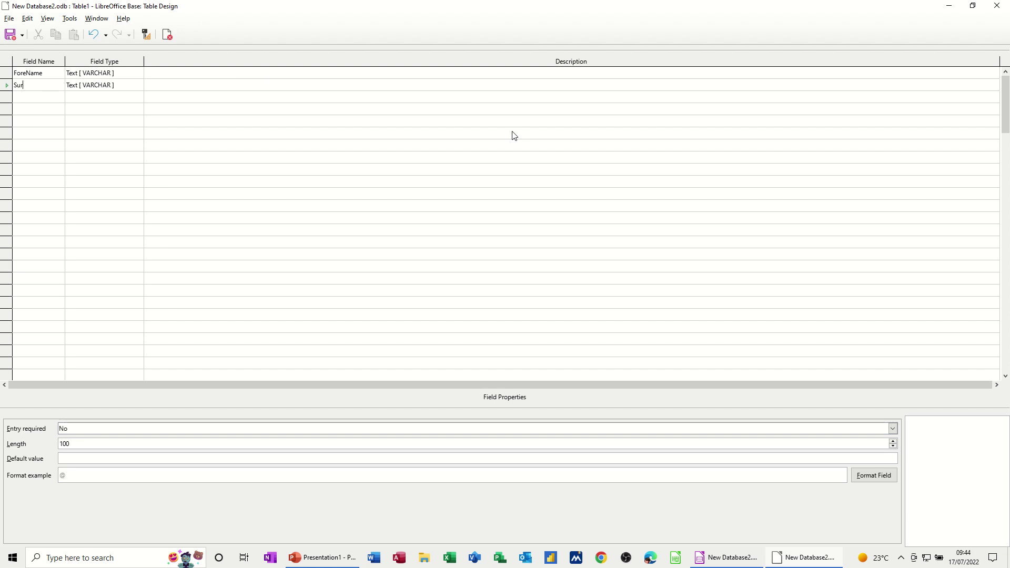
pyautogui.write('name')
pyautogui.press('Down')
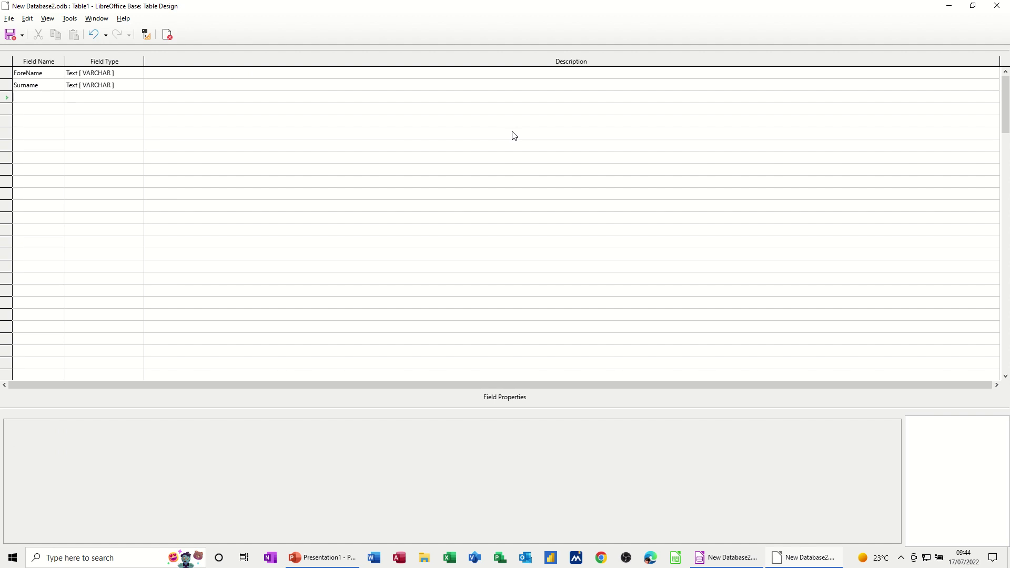
pyautogui.write('DateJo')
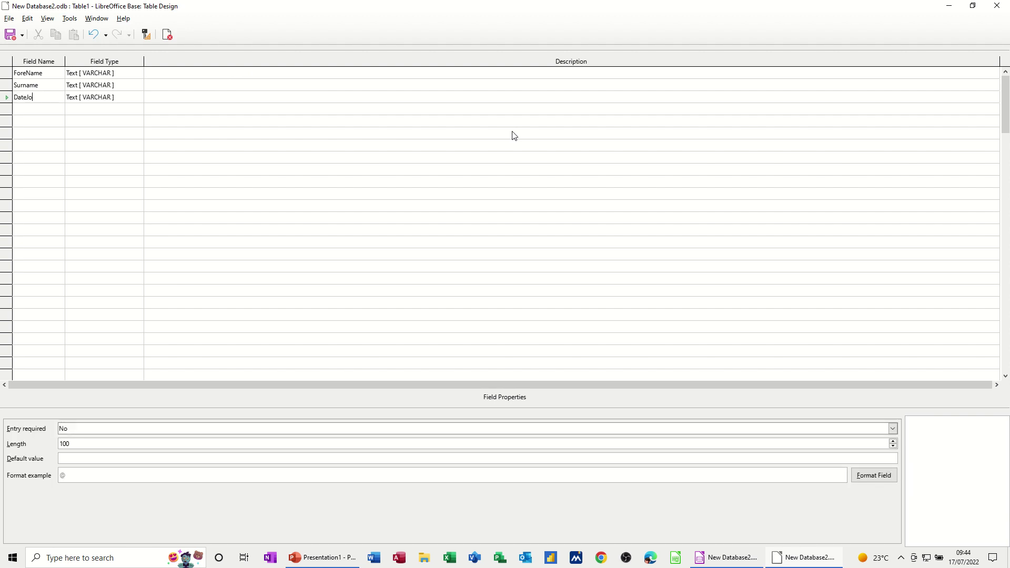
pyautogui.write('ined')
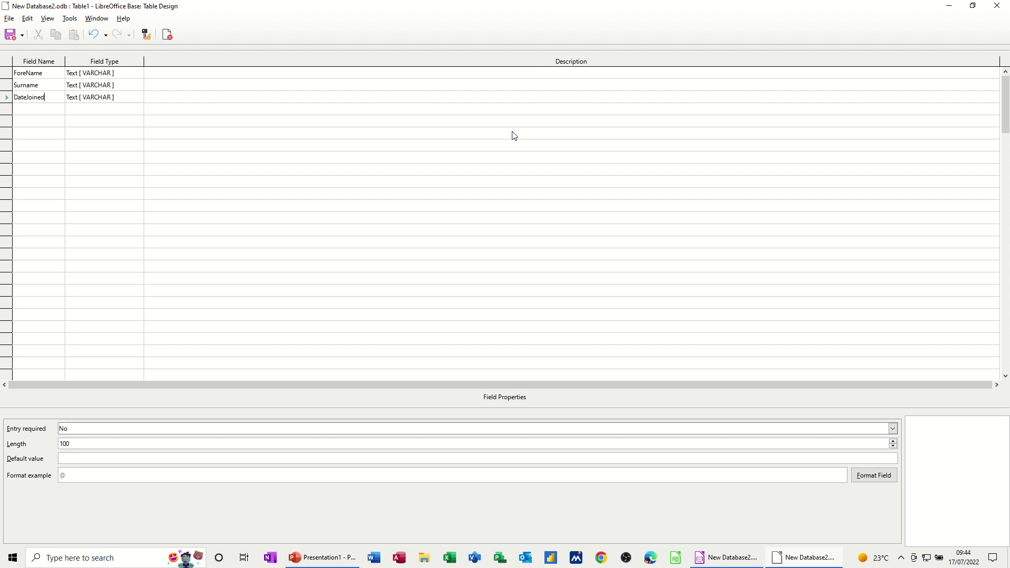
pyautogui.press('Tab')
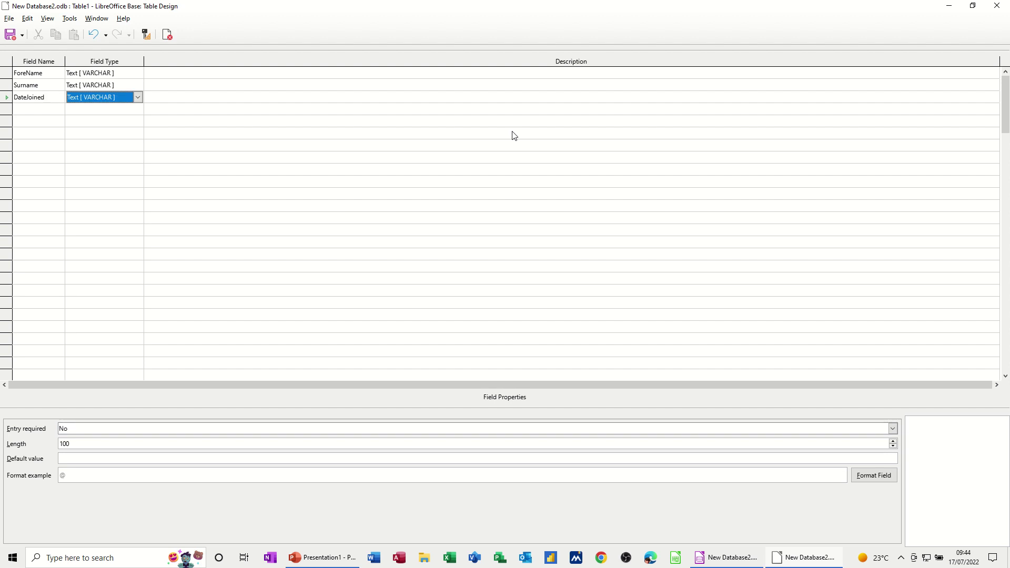
pyautogui.press('d')
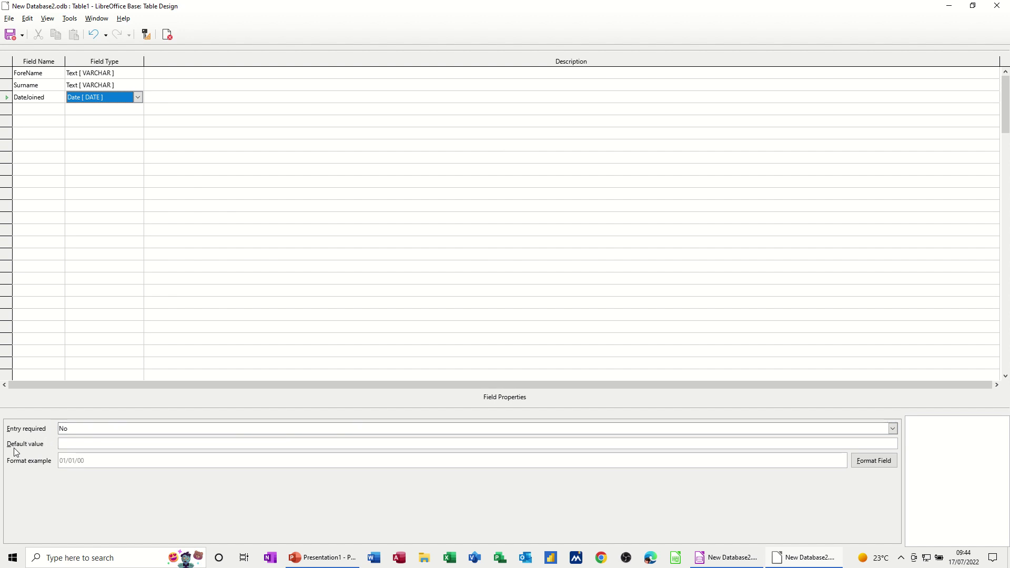
pyautogui.click(80, 446)
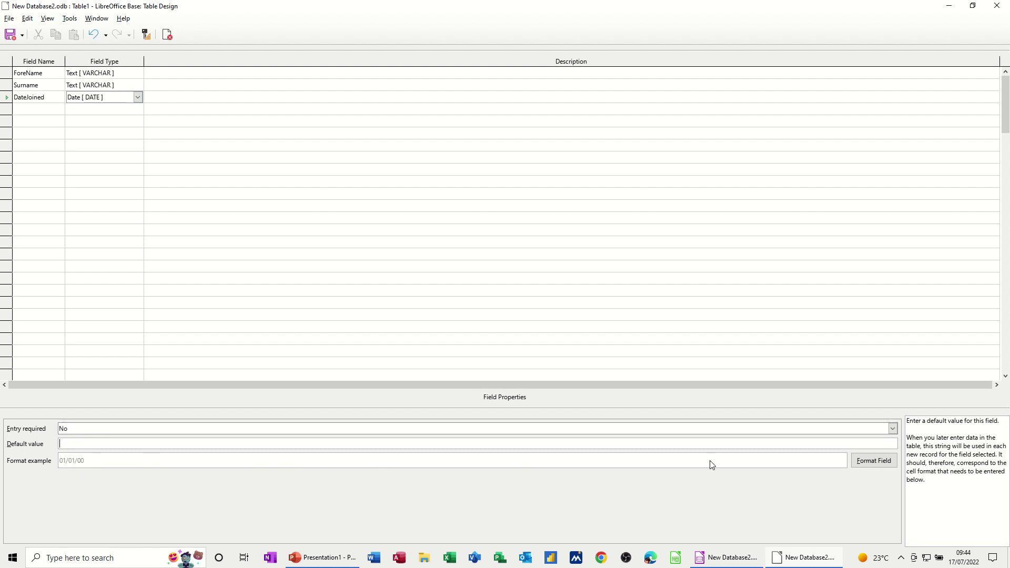
# Give DateJoined the 31/12/1999 date format from the Date category
pyautogui.click(872, 464)
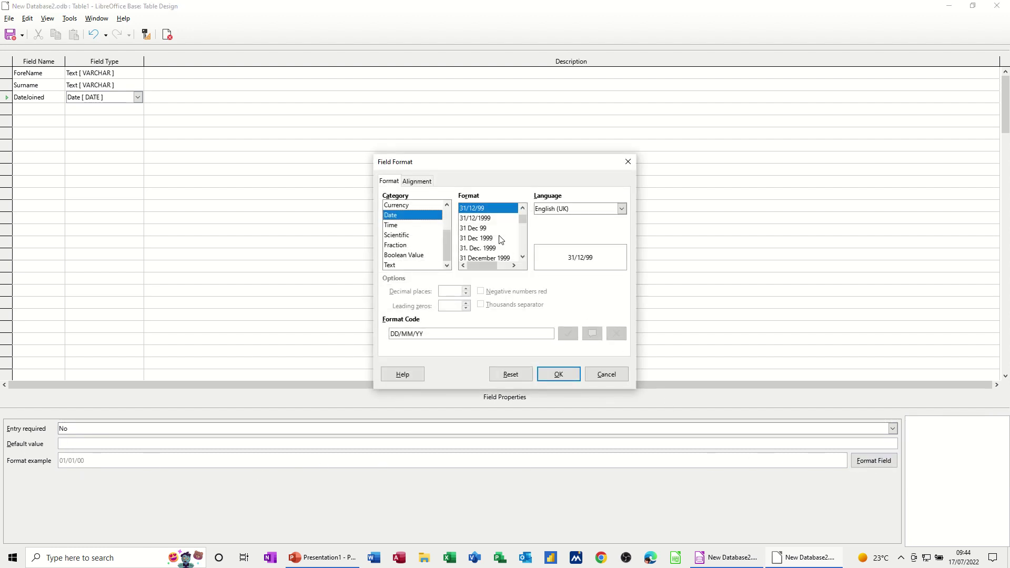
pyautogui.click(487, 220)
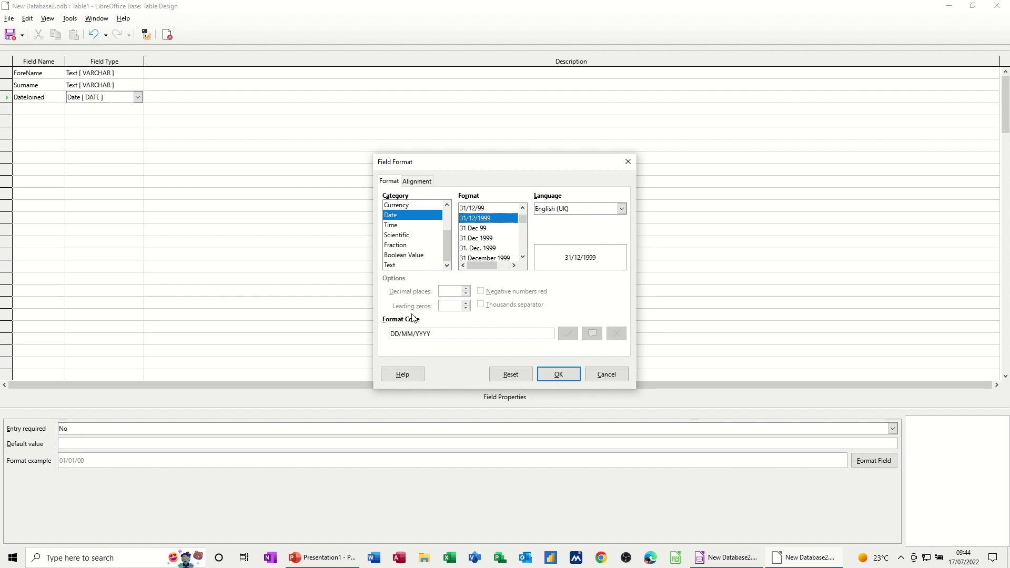
pyautogui.click(559, 374)
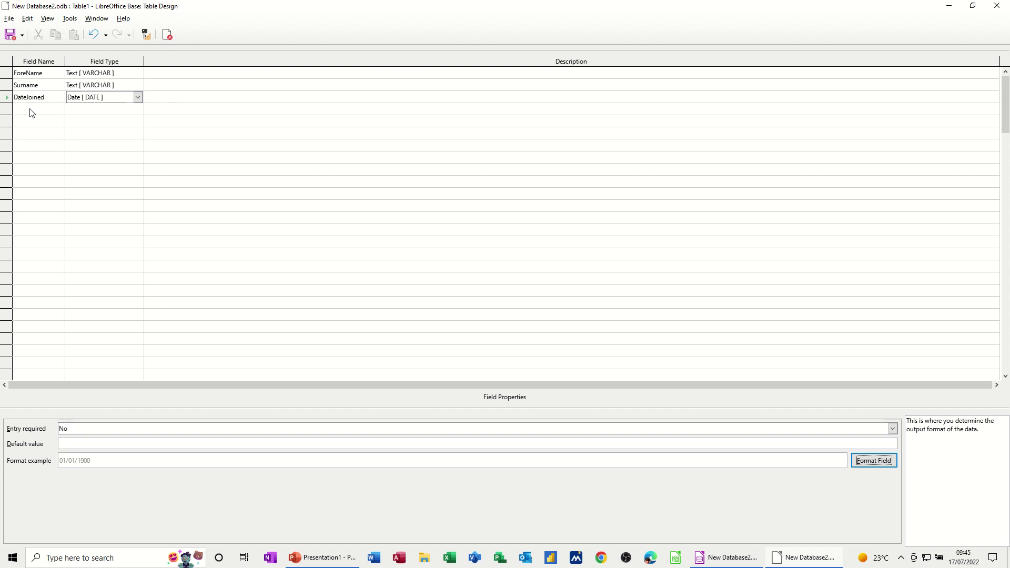
# Save the table as TblCustomer2, accept the automatic primary key, and close Indexes
pyautogui.click(146, 35)
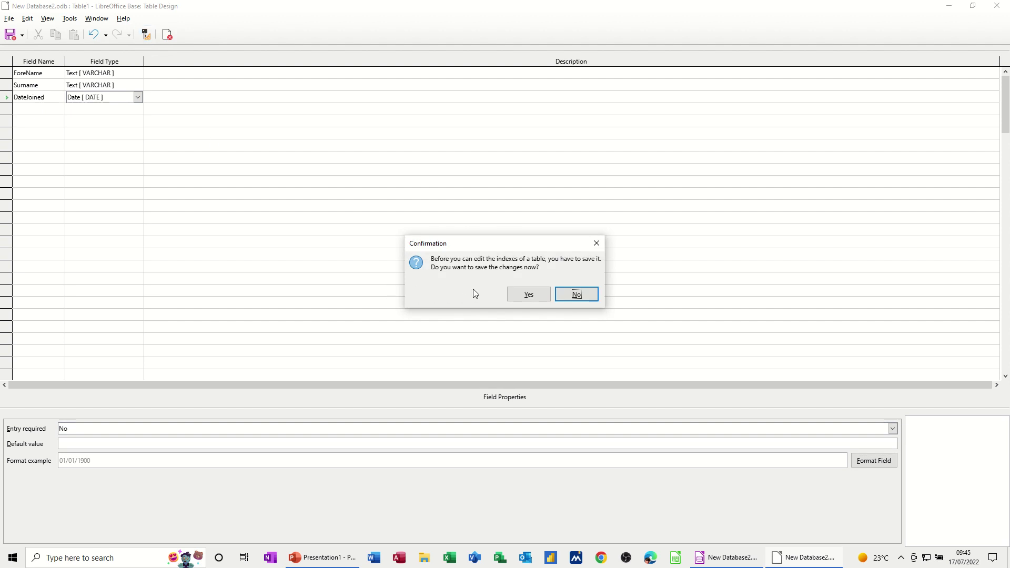
pyautogui.click(521, 294)
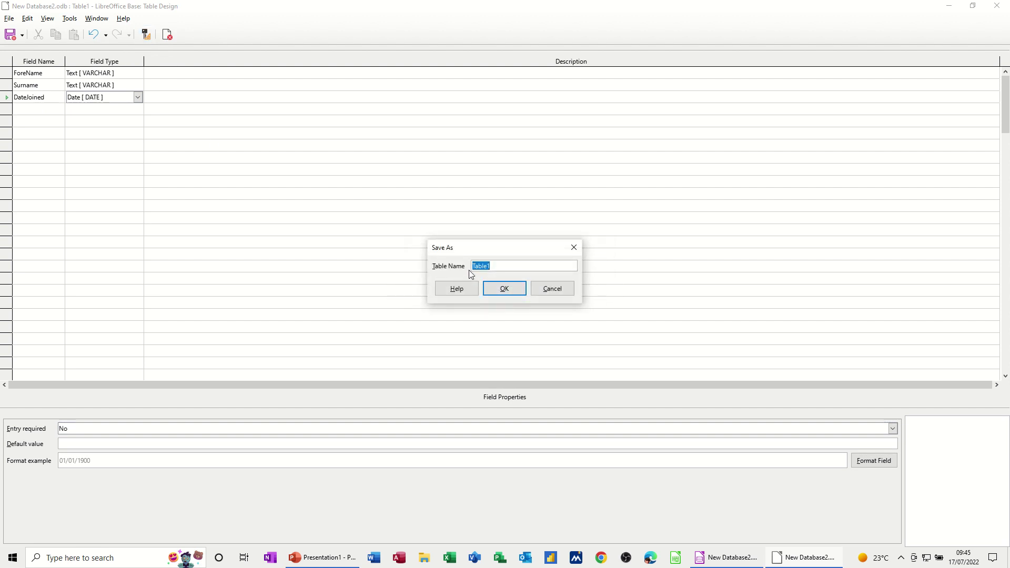
pyautogui.write('TblCustomer')
pyautogui.click(500, 293)
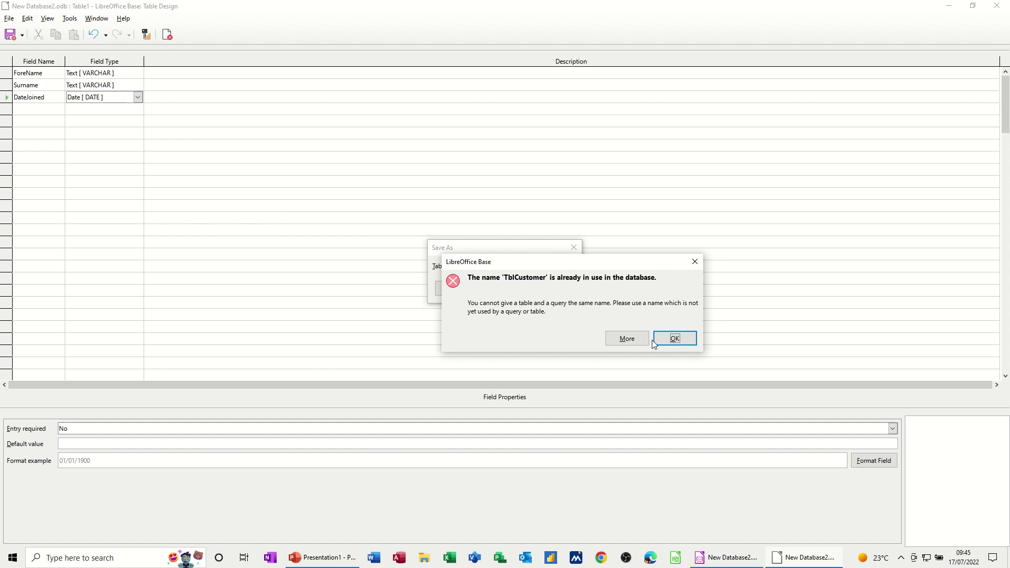
pyautogui.click(675, 339)
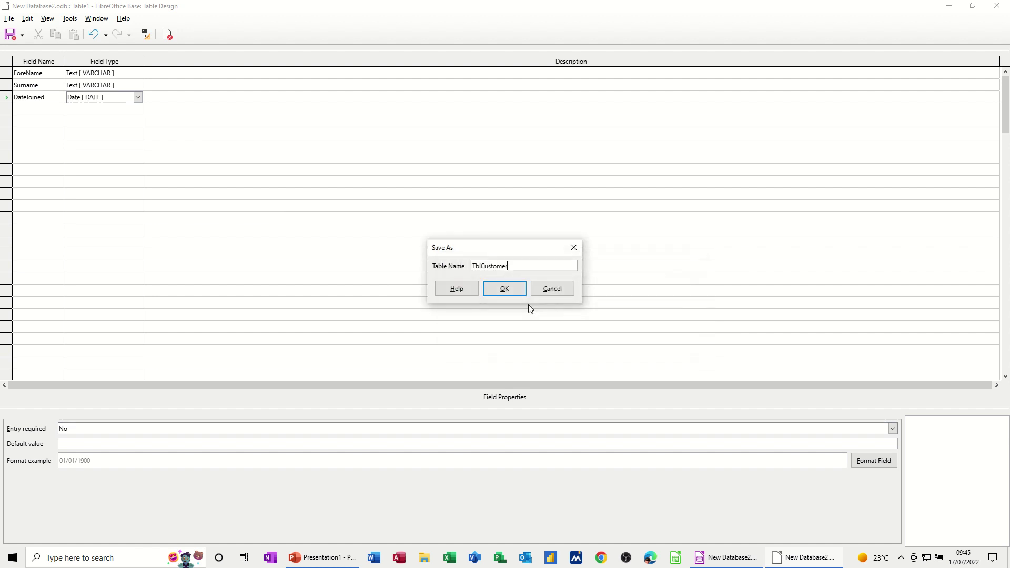
pyautogui.click(501, 291)
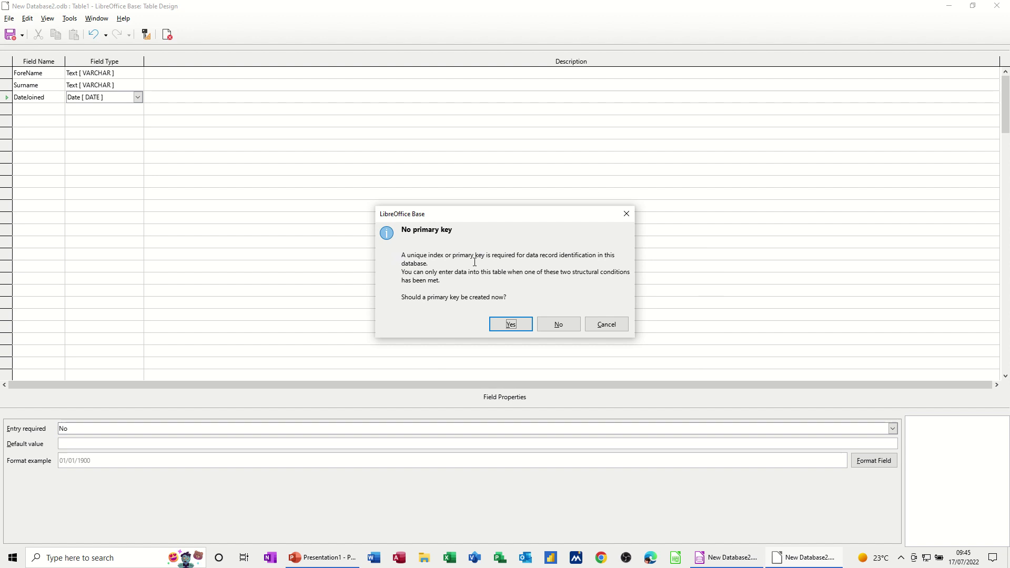
pyautogui.click(510, 324)
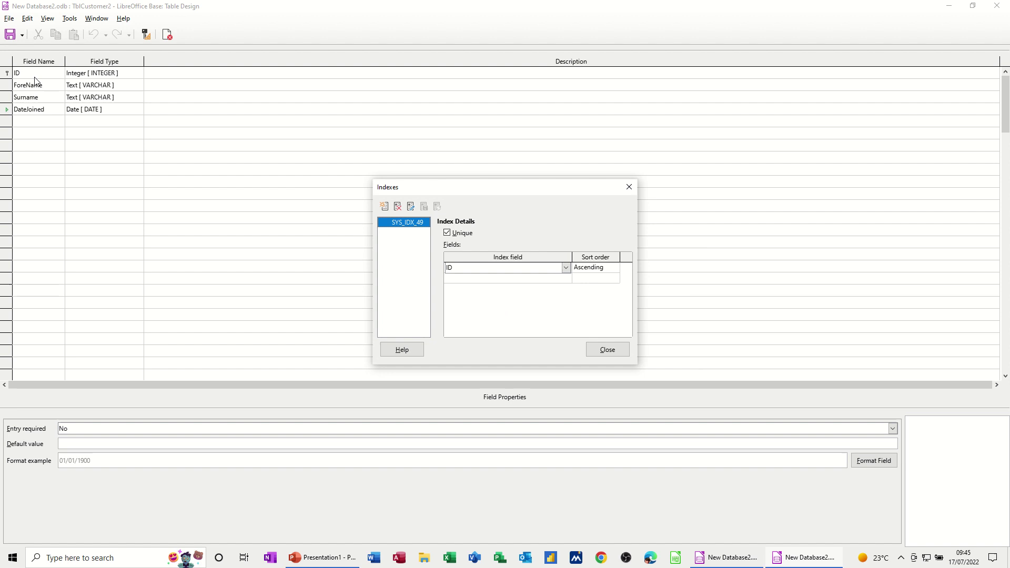
pyautogui.click(607, 351)
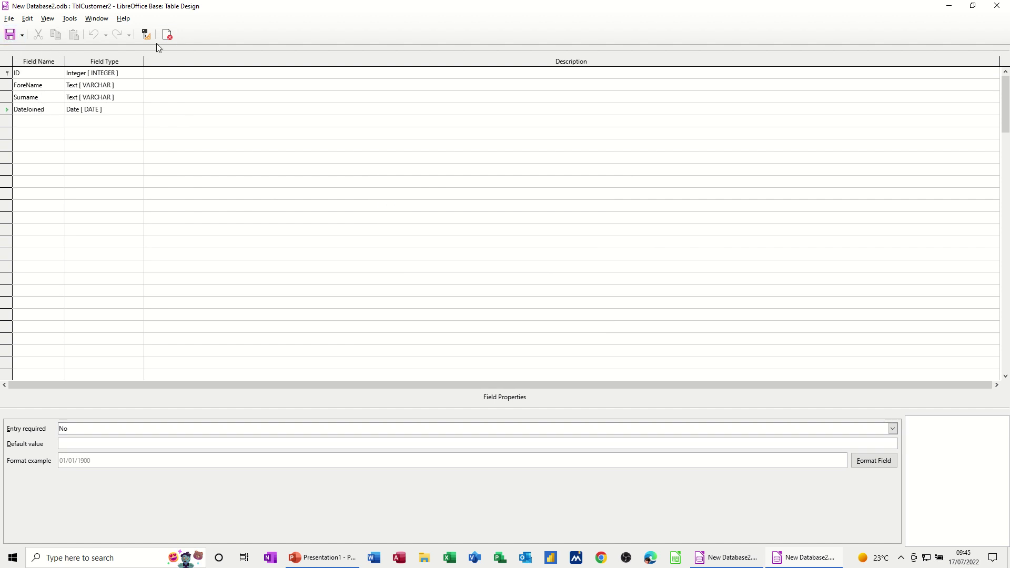
# Close the table design and open TblCustomer2's data view
pyautogui.click(169, 36)
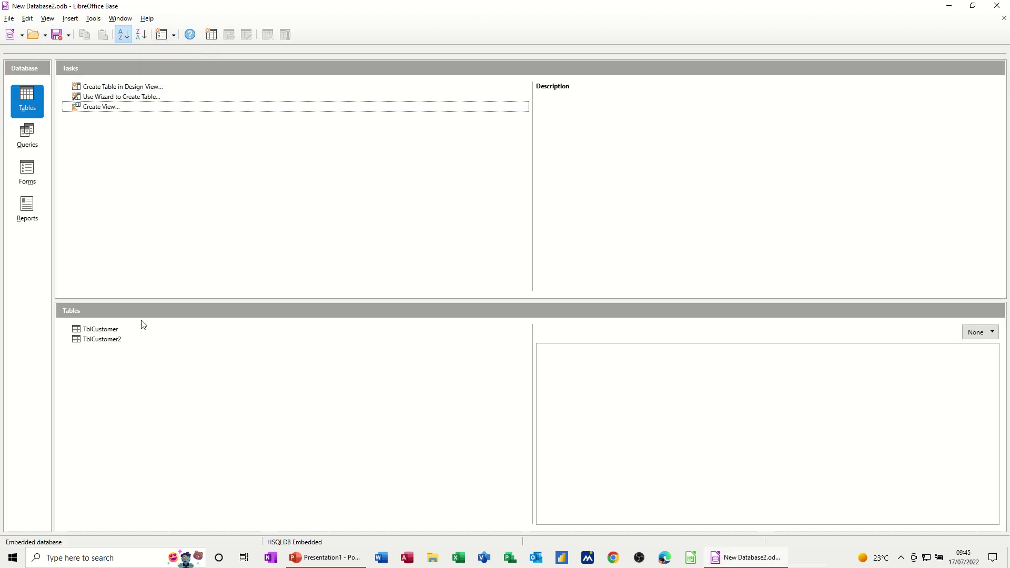
pyautogui.click(100, 343)
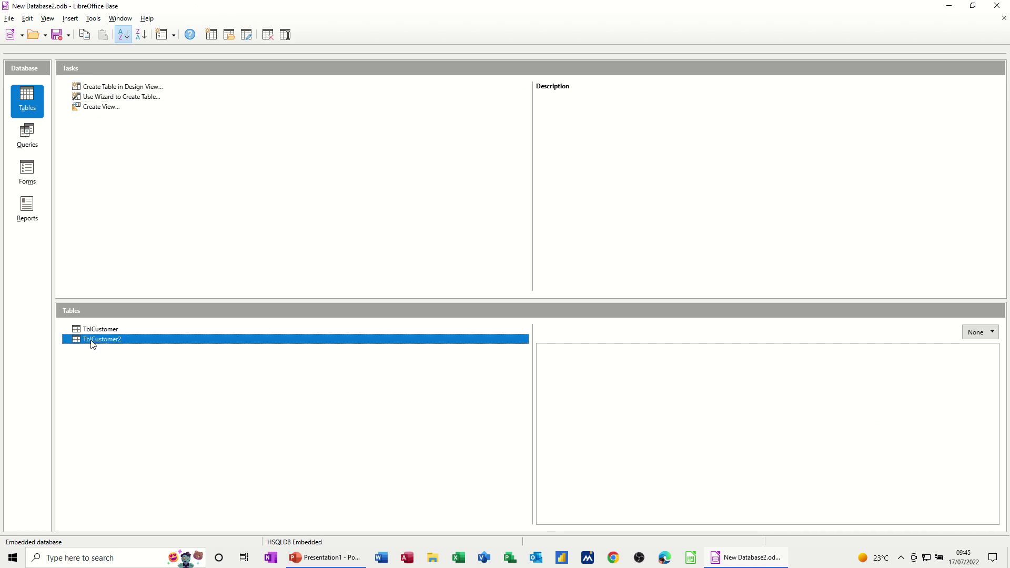
pyautogui.doubleClick(91, 342)
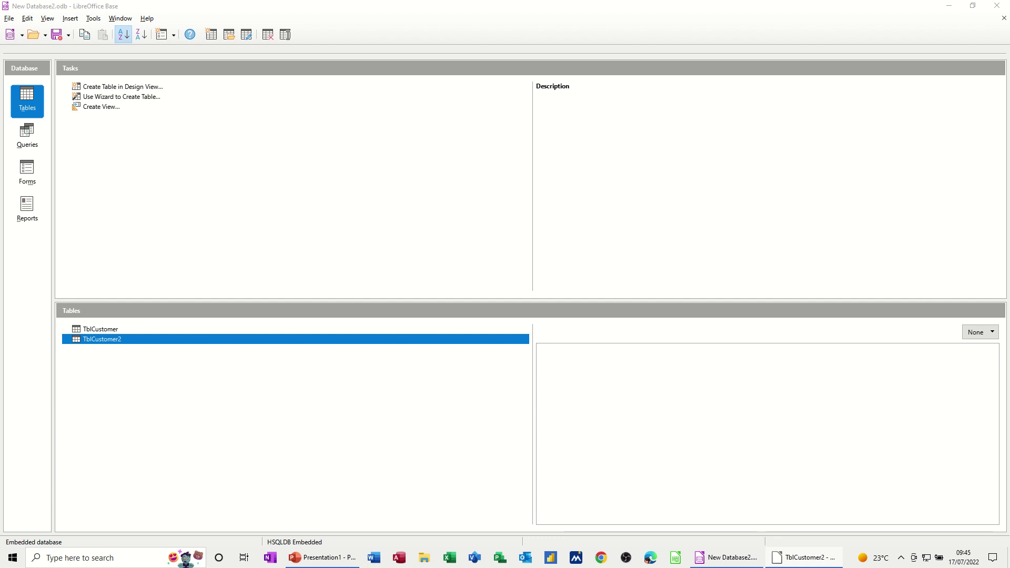
pyautogui.moveTo(594, 5); pyautogui.dragTo(381, 66)
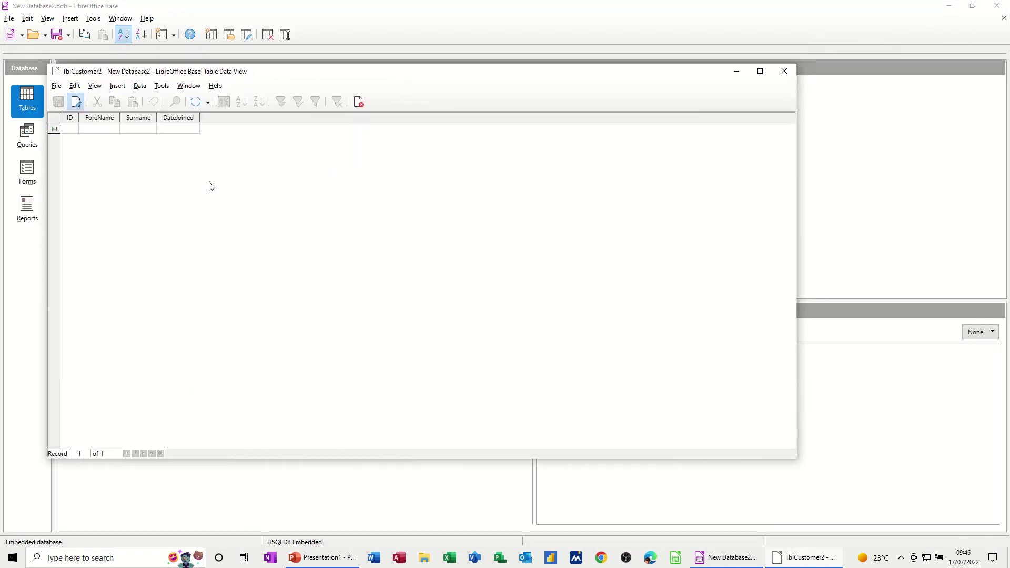
# Enter three customer records, IDs 1 to 3, with join dates in 2000, 1999 and 2020
pyautogui.write('1')
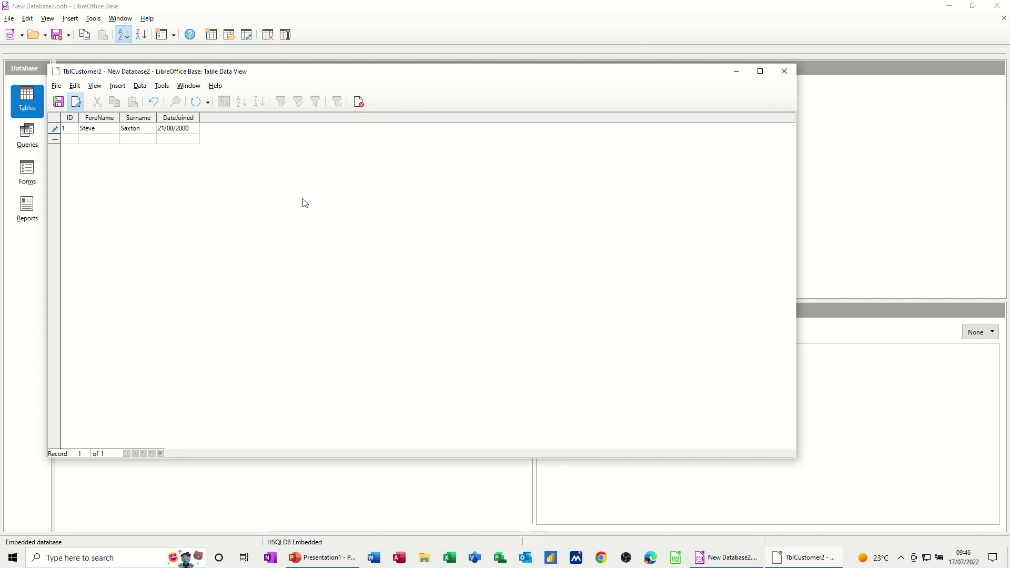
pyautogui.press('Return')
pyautogui.write('2')
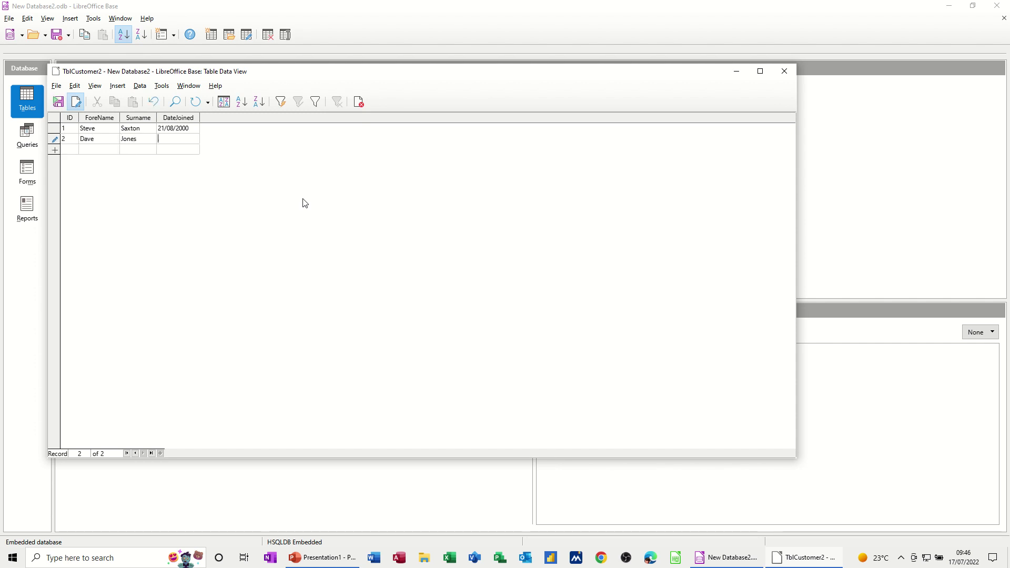
pyautogui.write('02/01/1999')
pyautogui.press('Tab')
pyautogui.write('3')
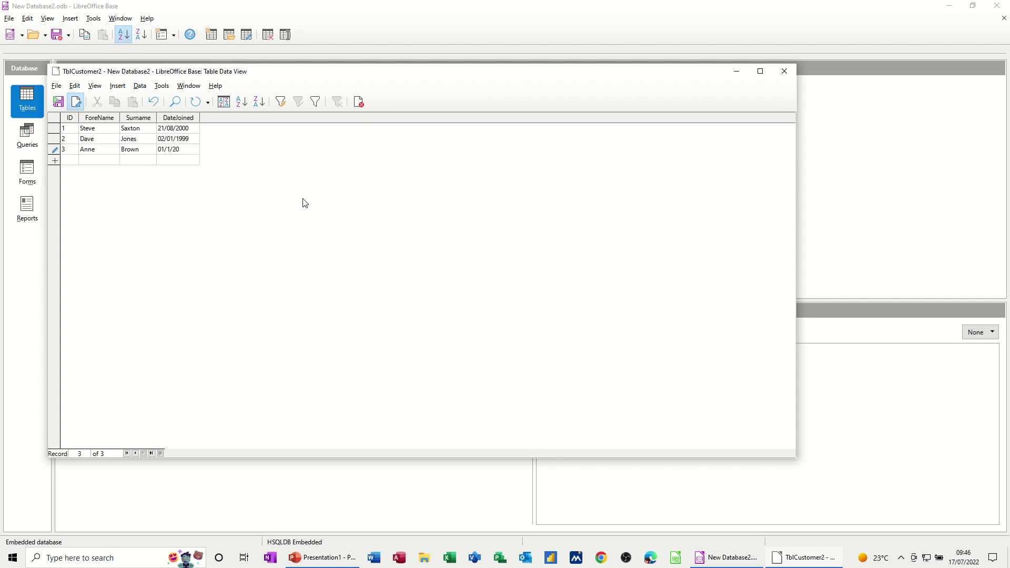
pyautogui.press('Tab')
# Start the Query Wizard on TblCustomer2 with all four fields and no sorting
pyautogui.click(358, 102)
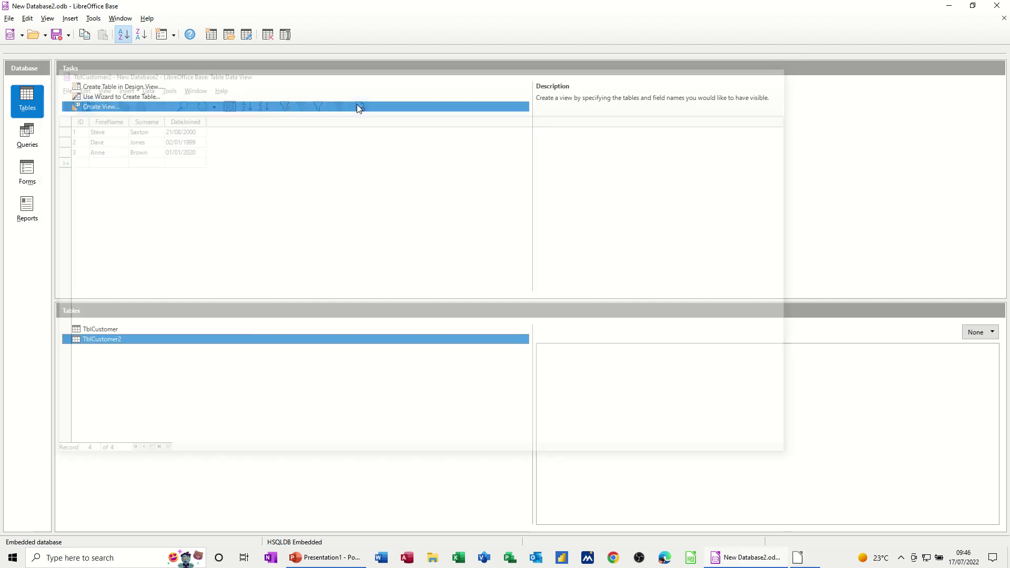
pyautogui.click(28, 140)
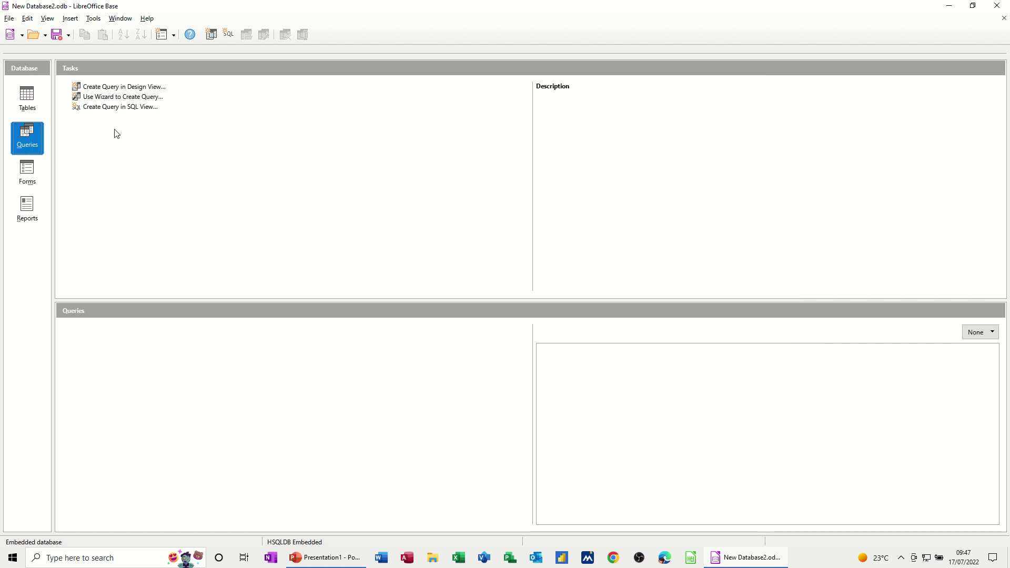
pyautogui.click(100, 107)
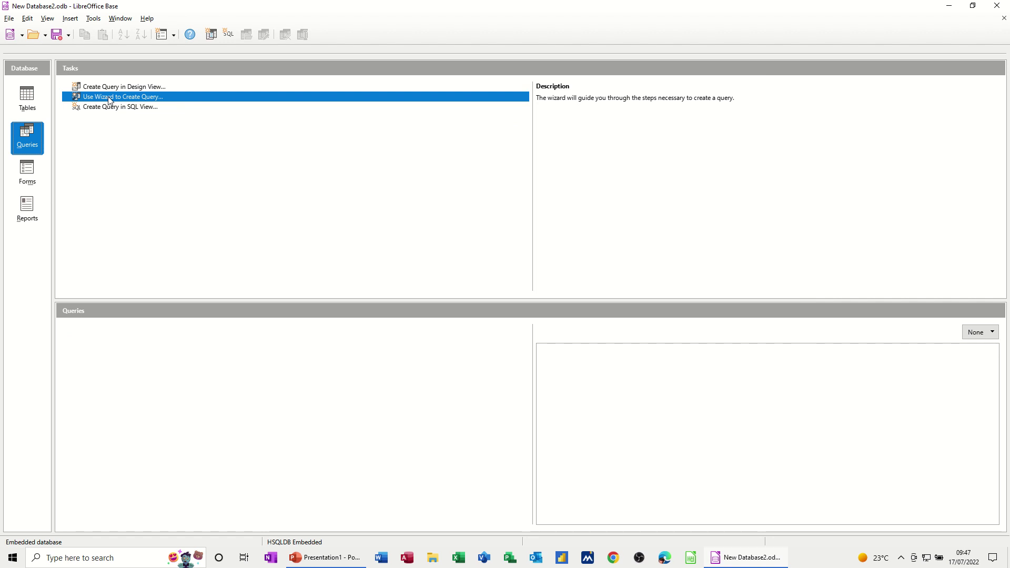
pyautogui.click(109, 100)
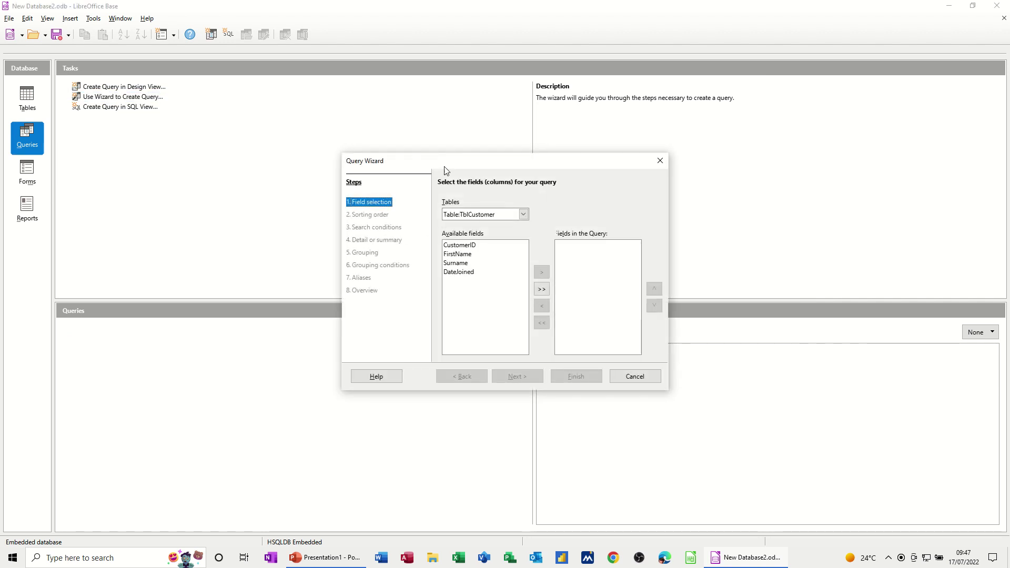
pyautogui.moveTo(447, 161); pyautogui.dragTo(316, 120)
pyautogui.click(395, 175)
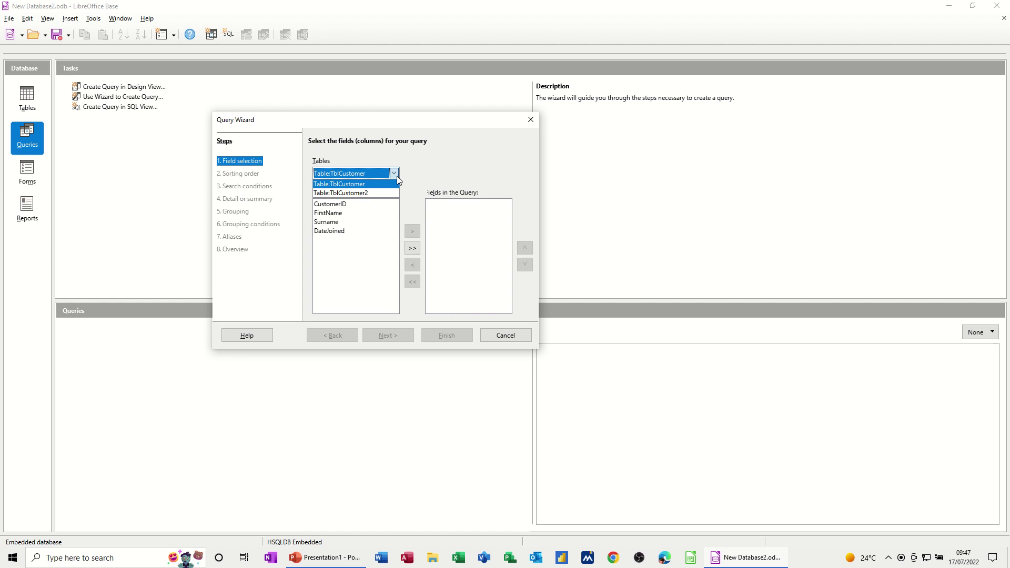
pyautogui.click(363, 193)
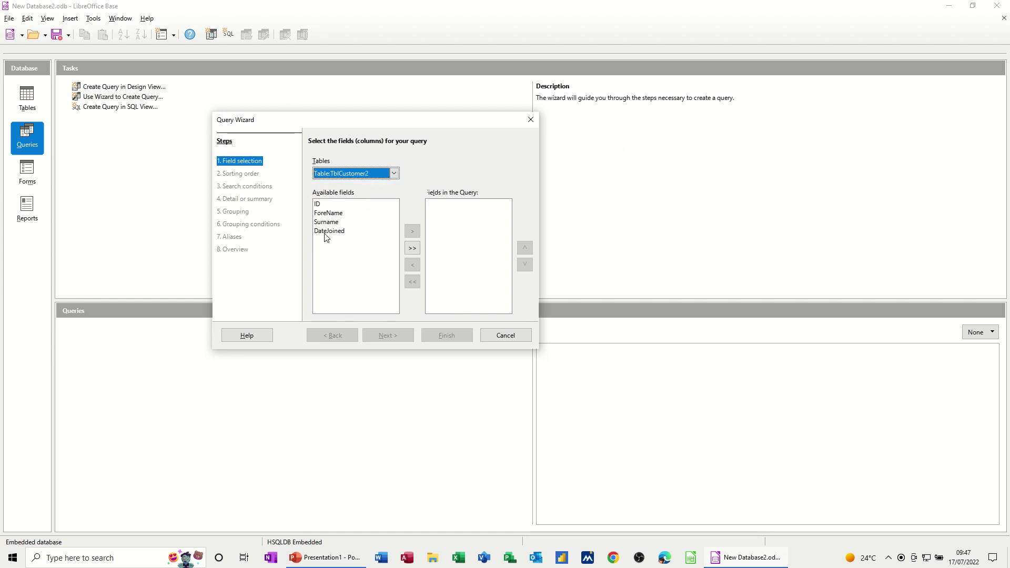
pyautogui.click(411, 248)
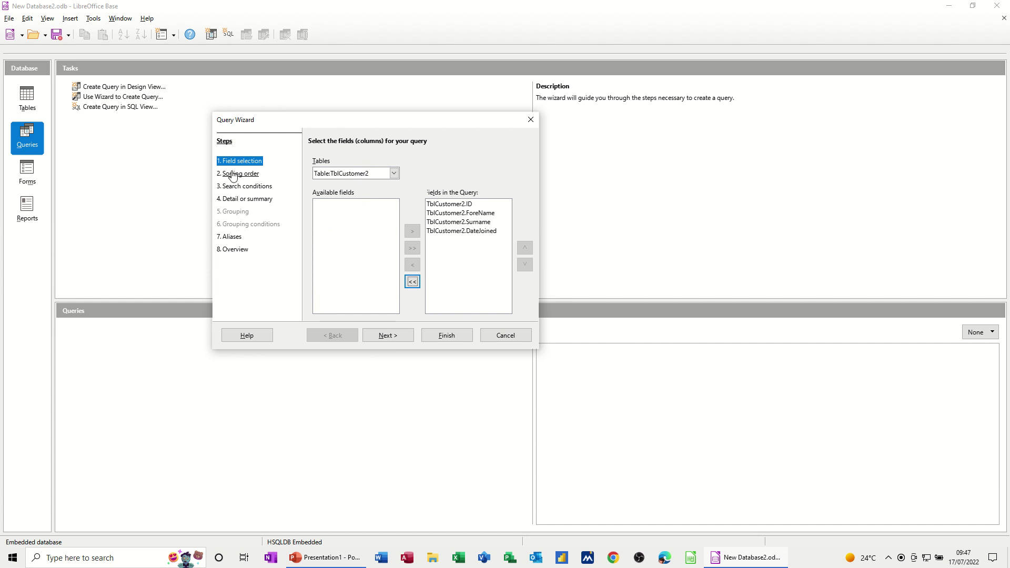
pyautogui.click(392, 340)
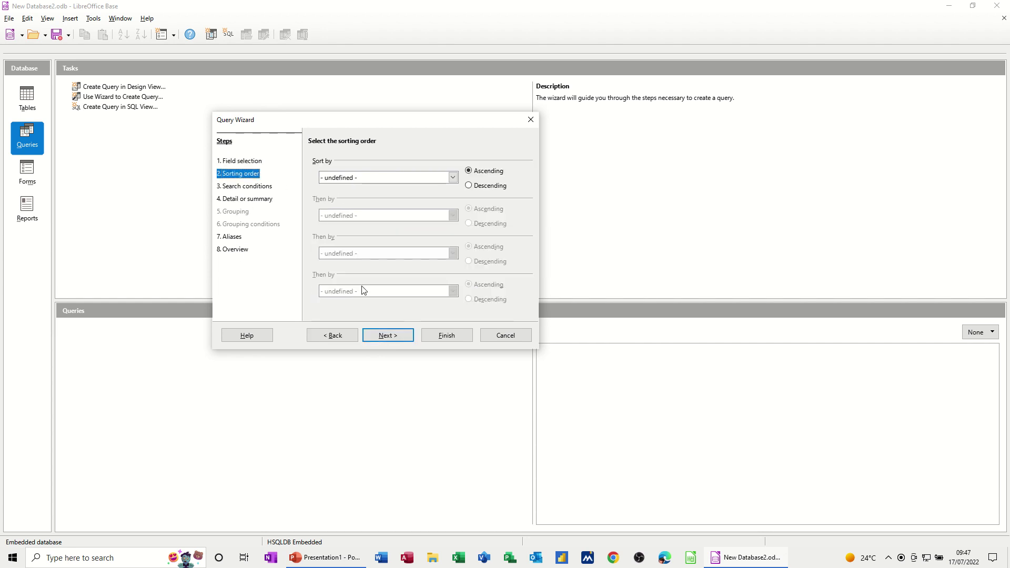
pyautogui.click(378, 337)
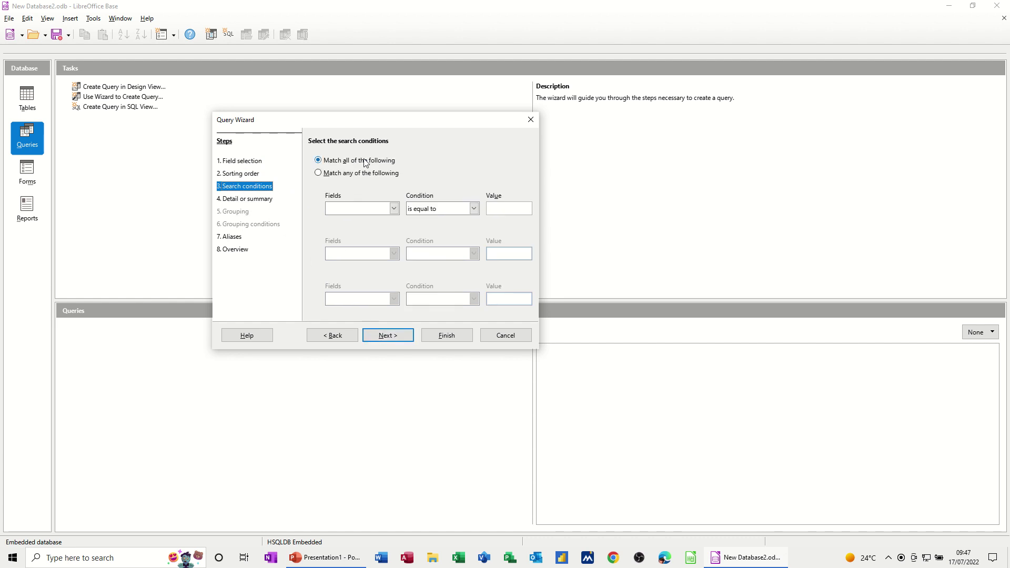
# Set the condition DateJoined is greater than 01/01/2000 and finish the query to show results
pyautogui.click(394, 209)
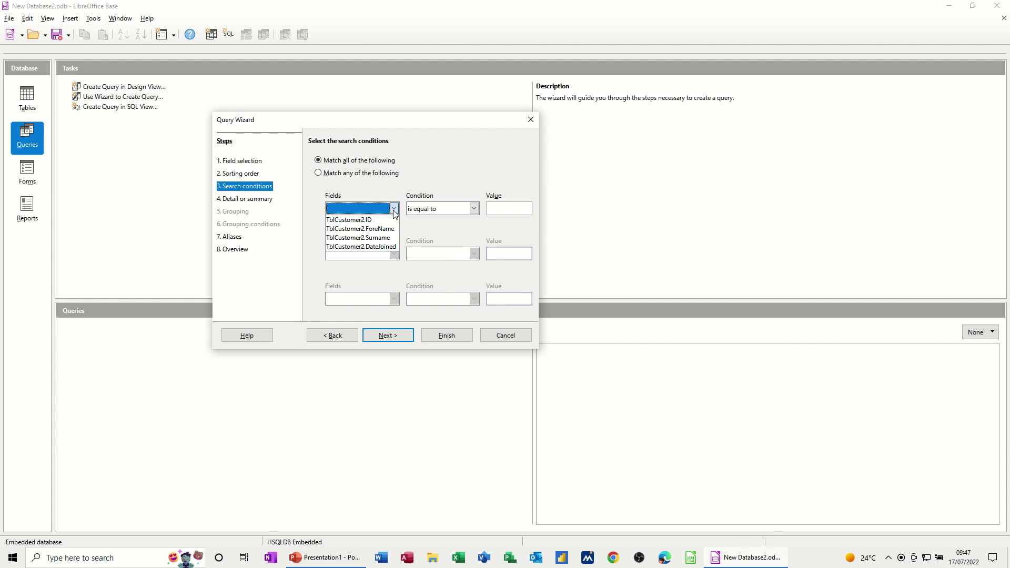
pyautogui.click(396, 246)
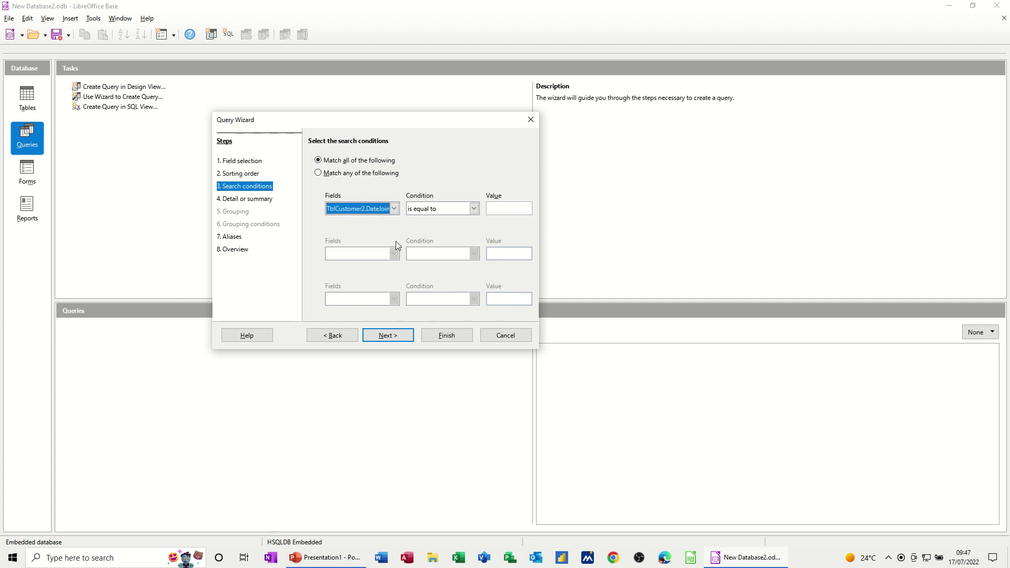
pyautogui.click(472, 210)
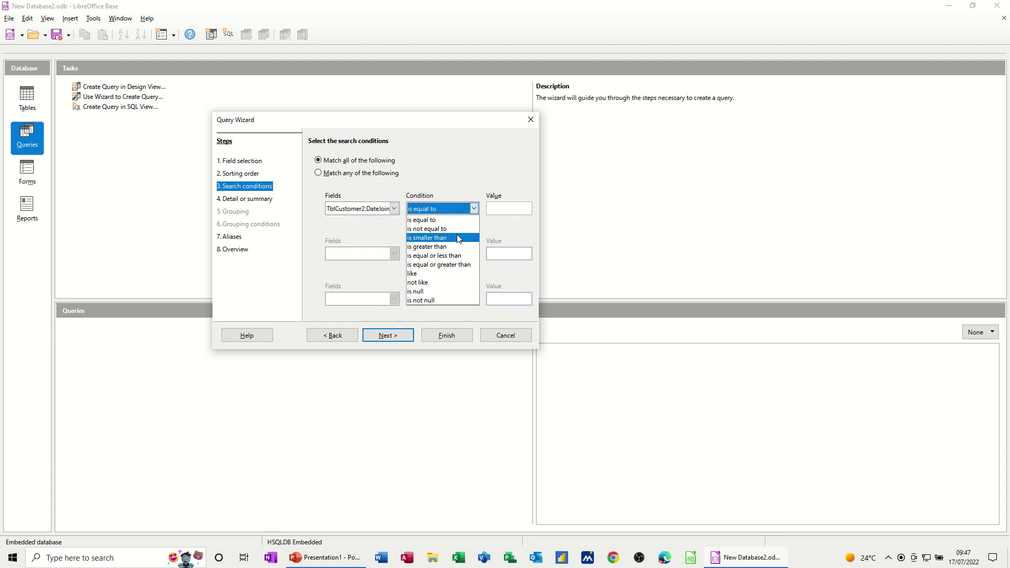
pyautogui.click(450, 247)
pyautogui.click(494, 210)
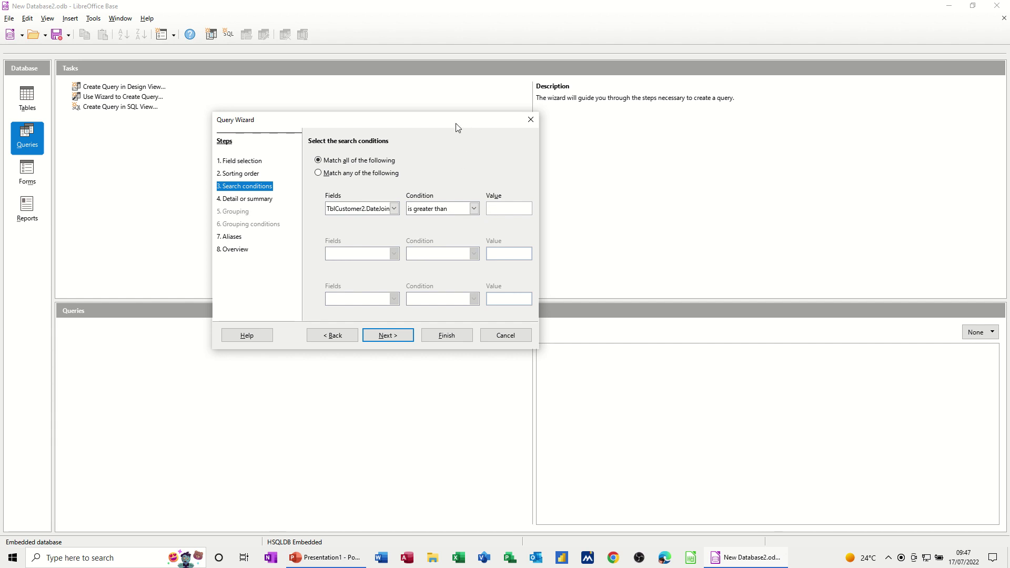
pyautogui.write('01/01/1999')
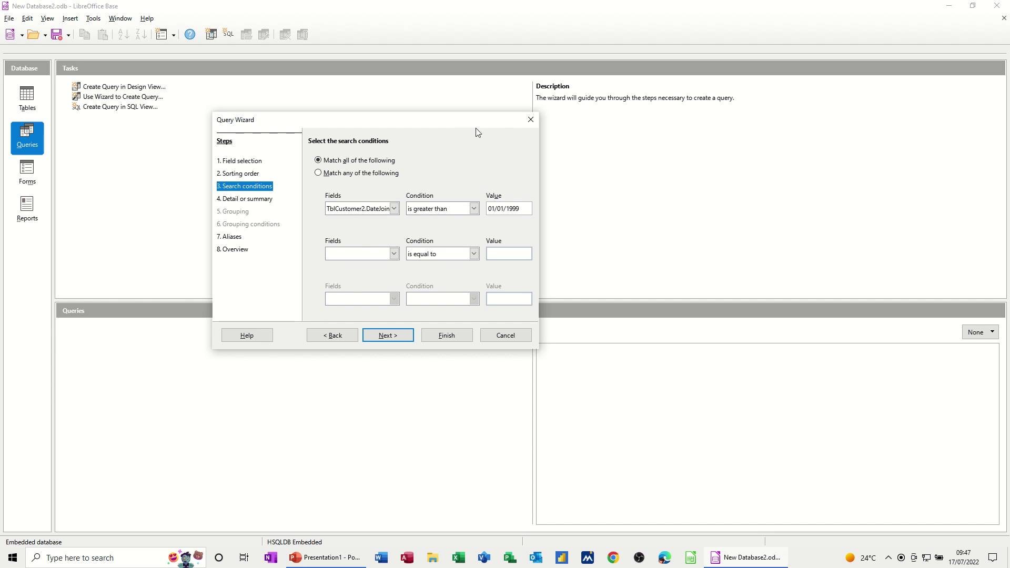
pyautogui.moveTo(523, 205); pyautogui.dragTo(508, 211)
pyautogui.write('2000')
pyautogui.click(387, 337)
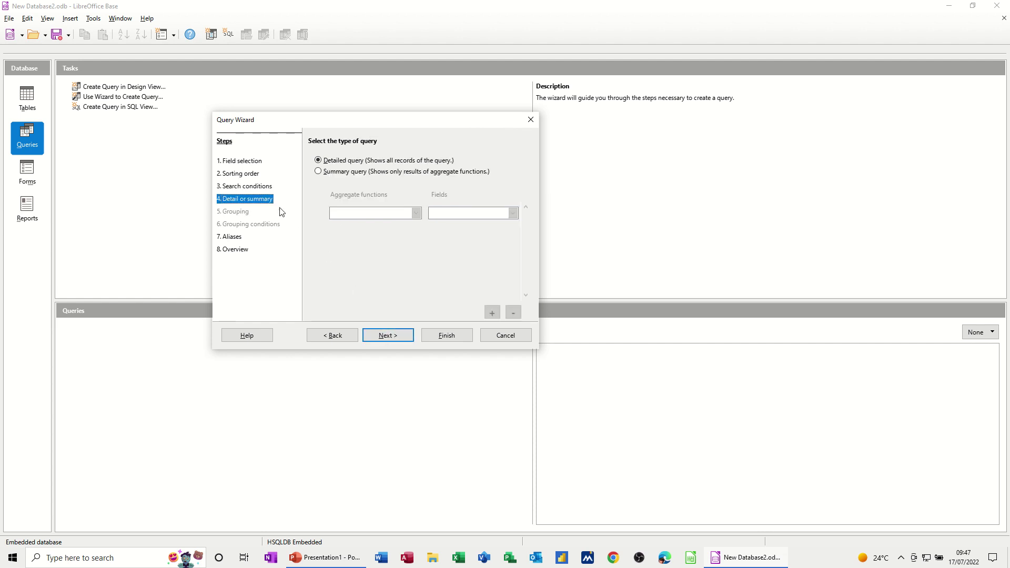
pyautogui.click(396, 338)
pyautogui.click(396, 337)
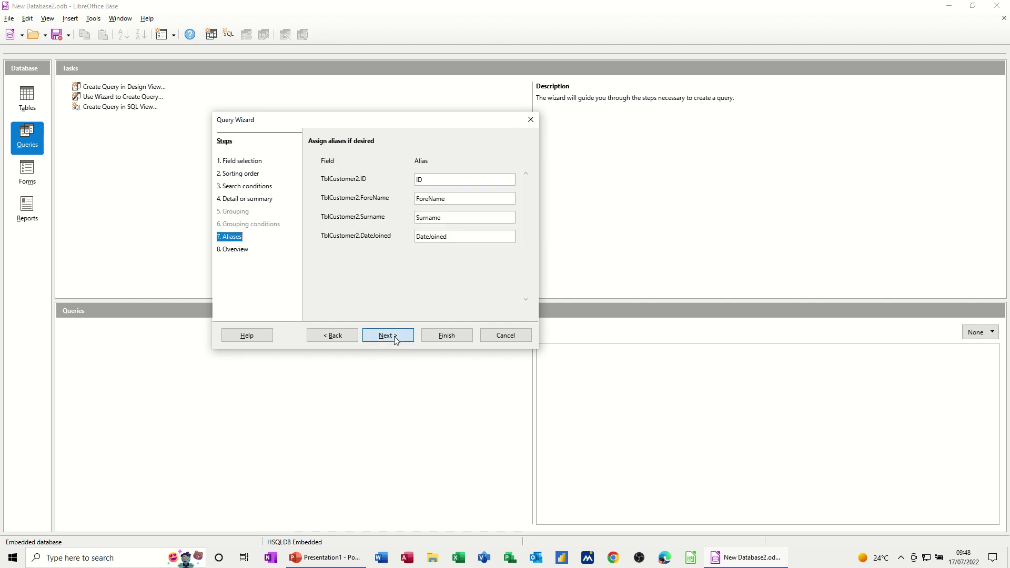
pyautogui.click(434, 336)
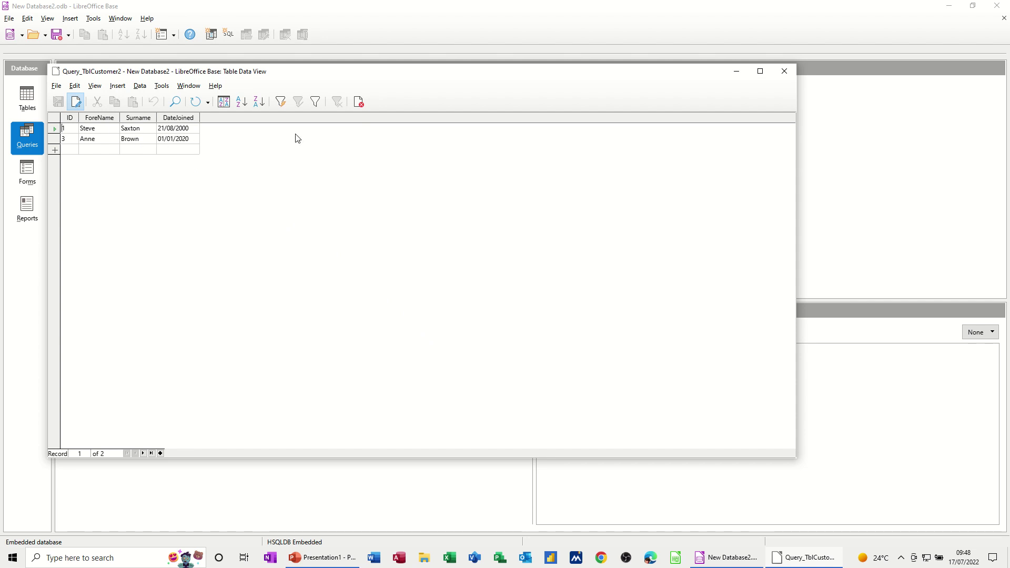
# Close the query results and delete Query_TblCustomer2 from the Queries list, confirming the deletion
pyautogui.click(357, 104)
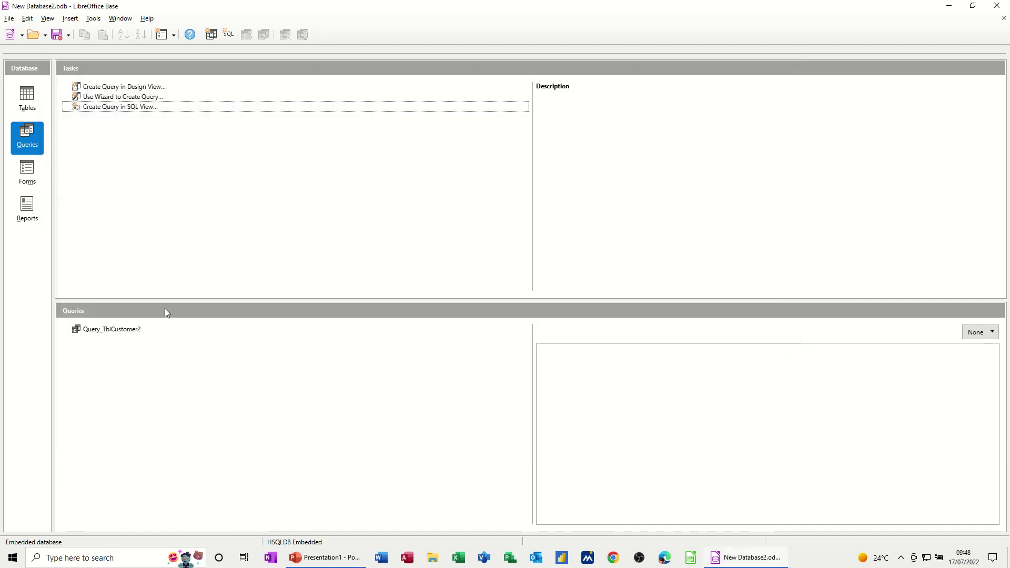
pyautogui.click(127, 329)
pyautogui.rightClick(135, 328)
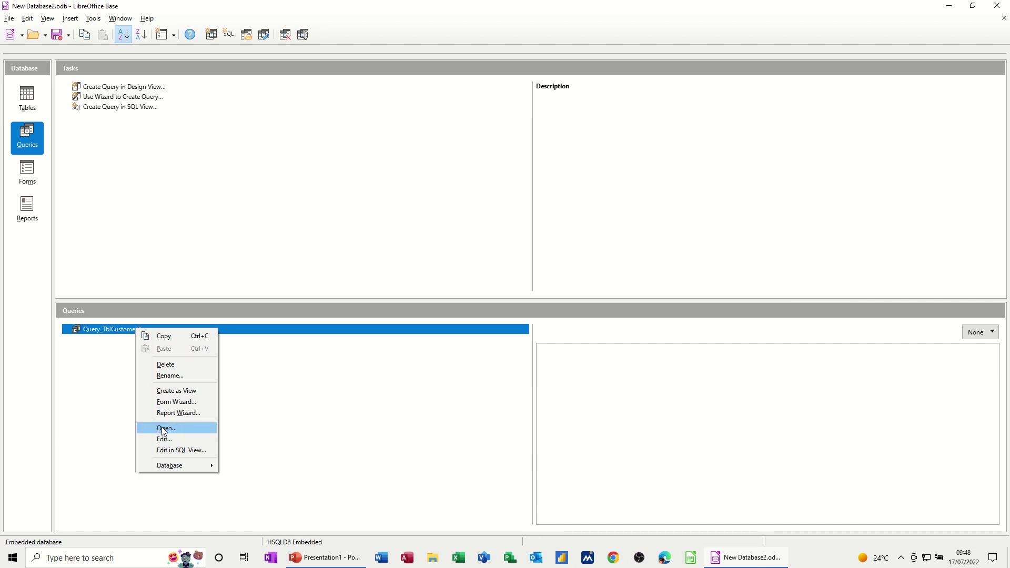
pyautogui.click(164, 364)
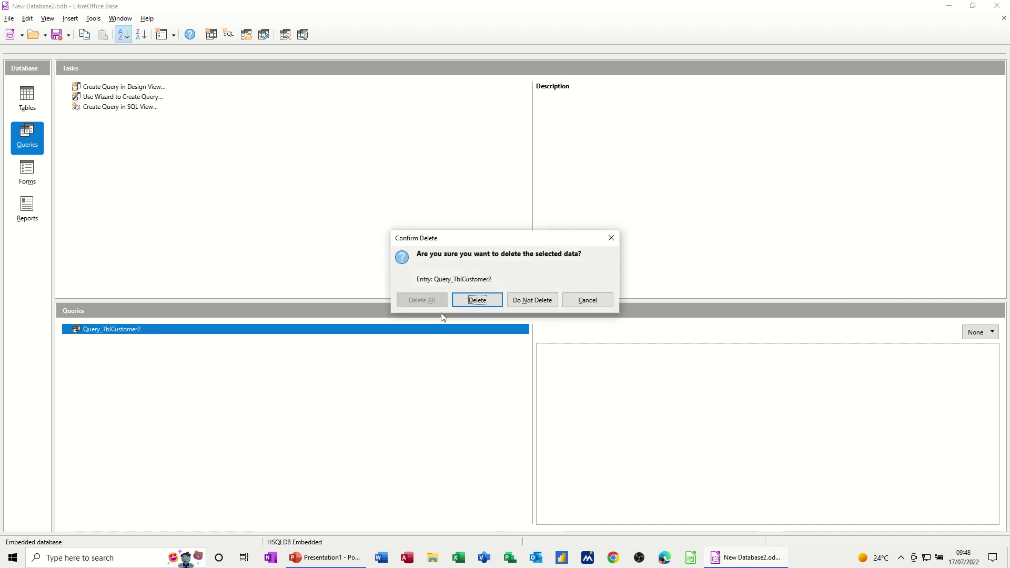
pyautogui.click(479, 301)
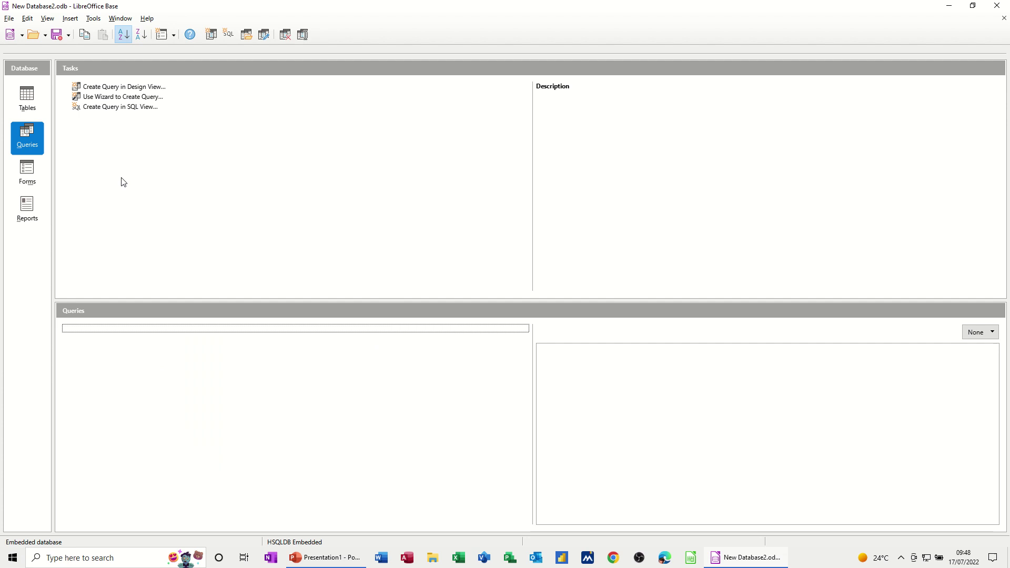
# Create a design-view query on TblCustomer2 and place ID in the first column
pyautogui.click(105, 89)
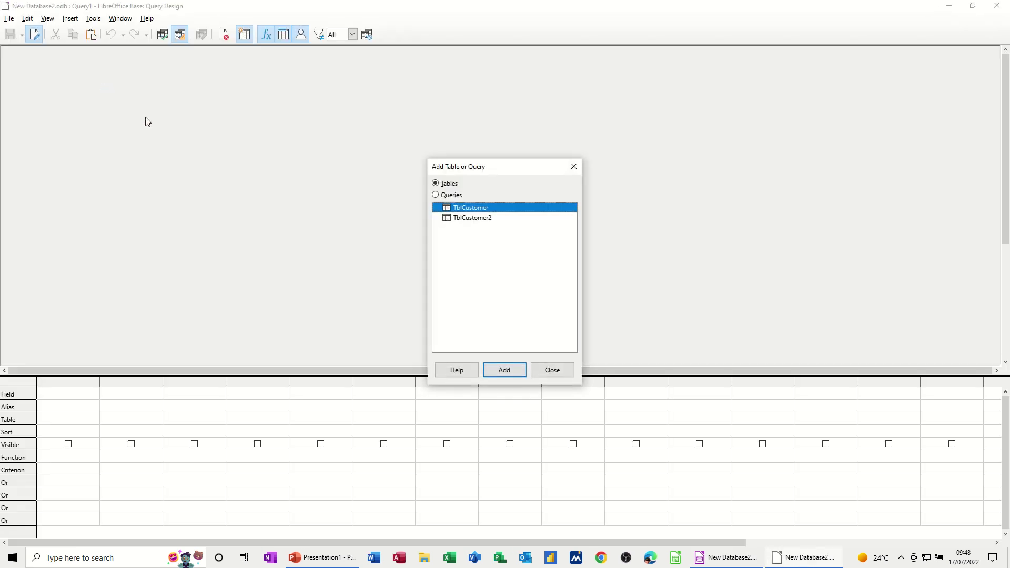
pyautogui.click(467, 219)
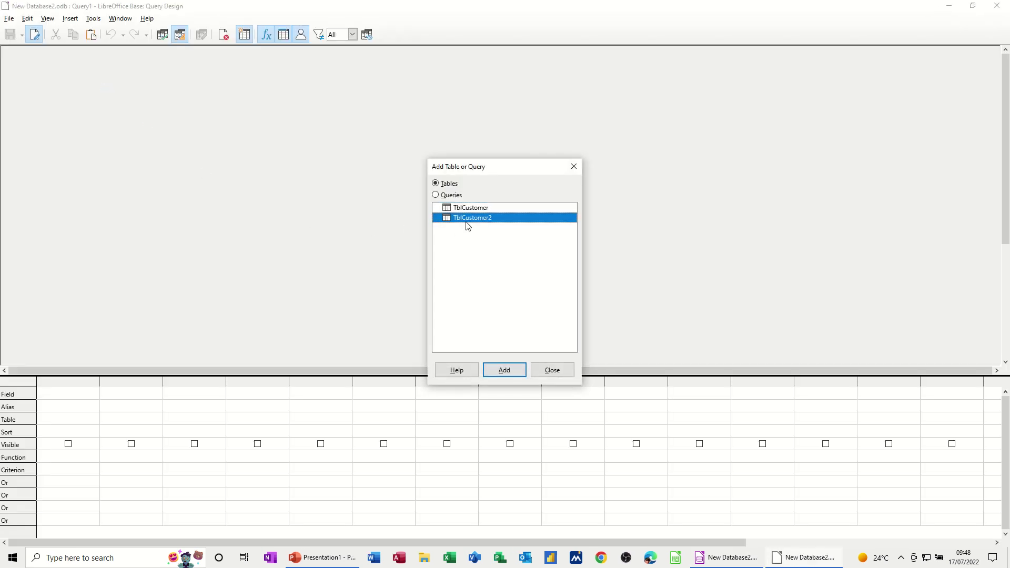
pyautogui.click(503, 375)
pyautogui.click(547, 370)
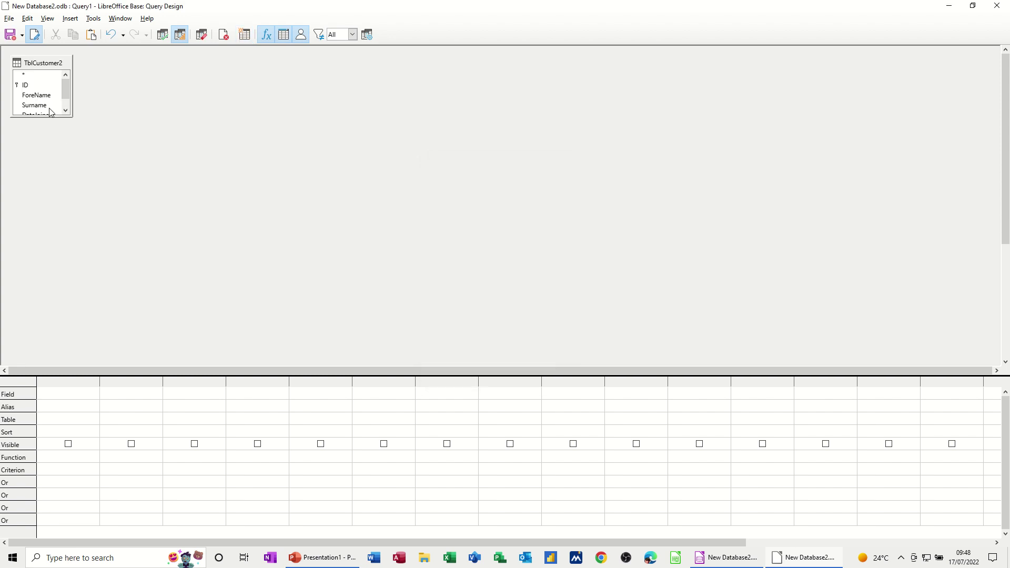
pyautogui.moveTo(71, 117); pyautogui.dragTo(83, 169)
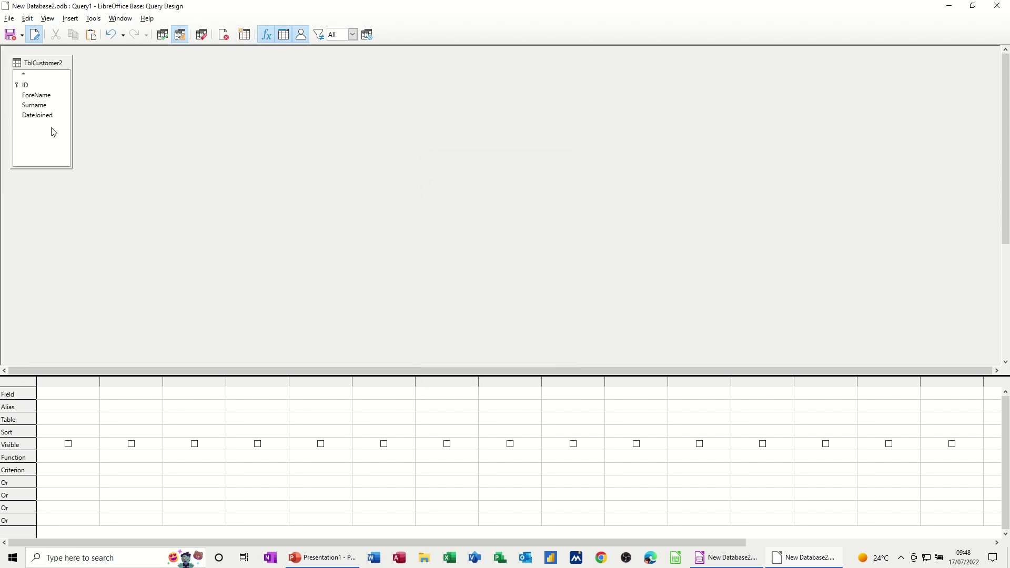
pyautogui.moveTo(29, 88); pyautogui.dragTo(62, 397)
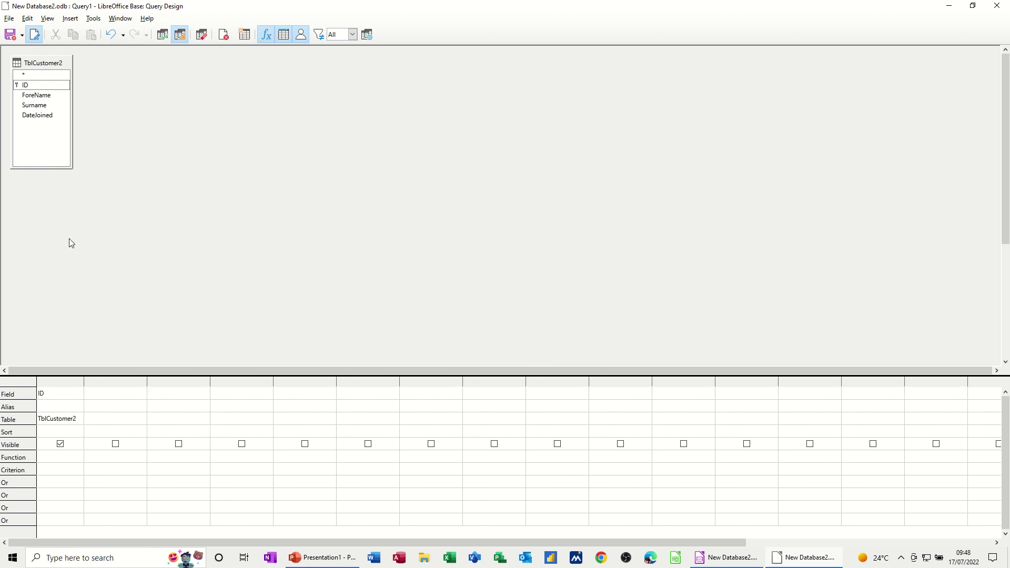
# Fill columns two to four with ForeName, Surname and DateJoined from TblCustomer2
pyautogui.click(116, 394)
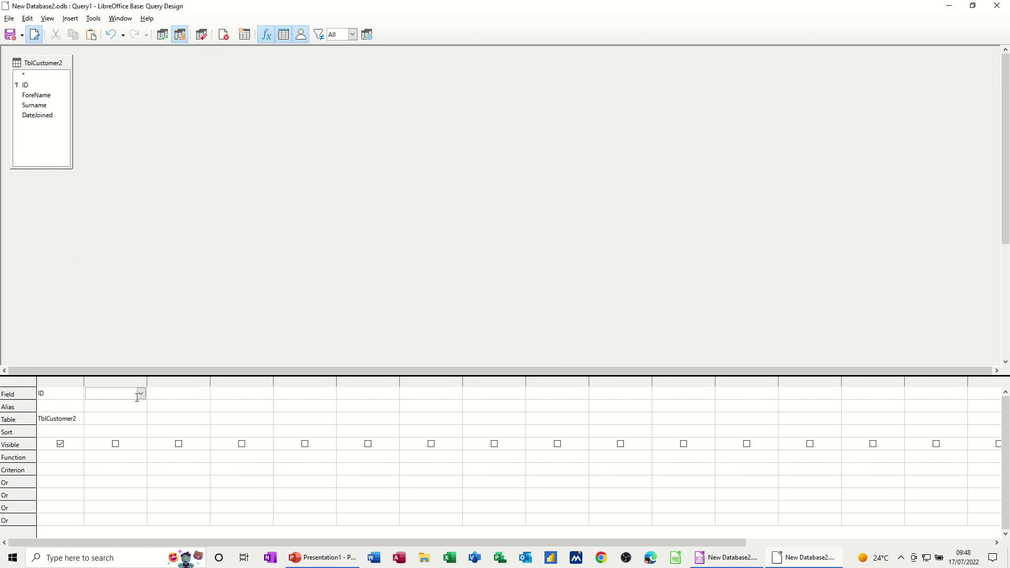
pyautogui.click(141, 394)
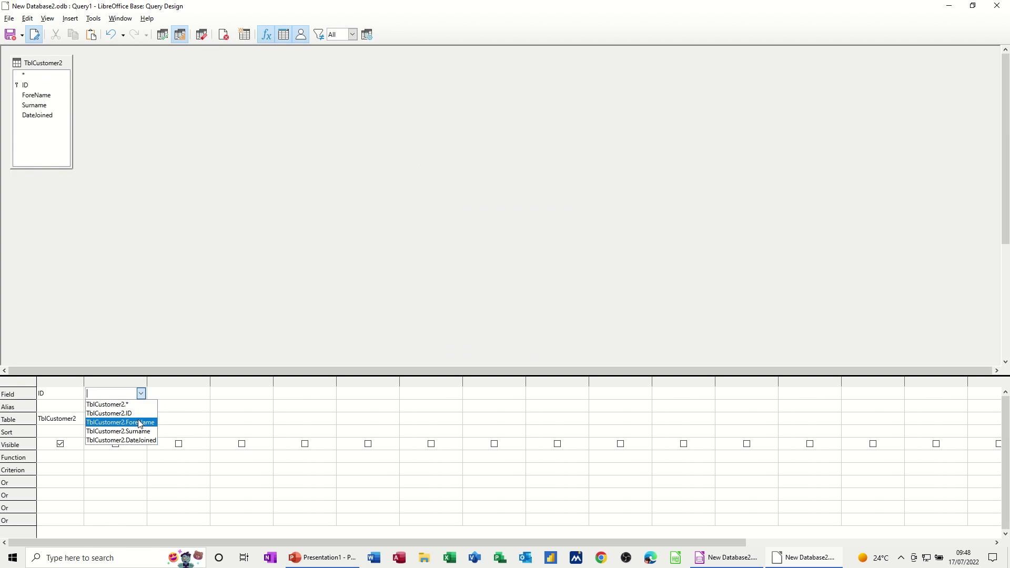
pyautogui.click(127, 424)
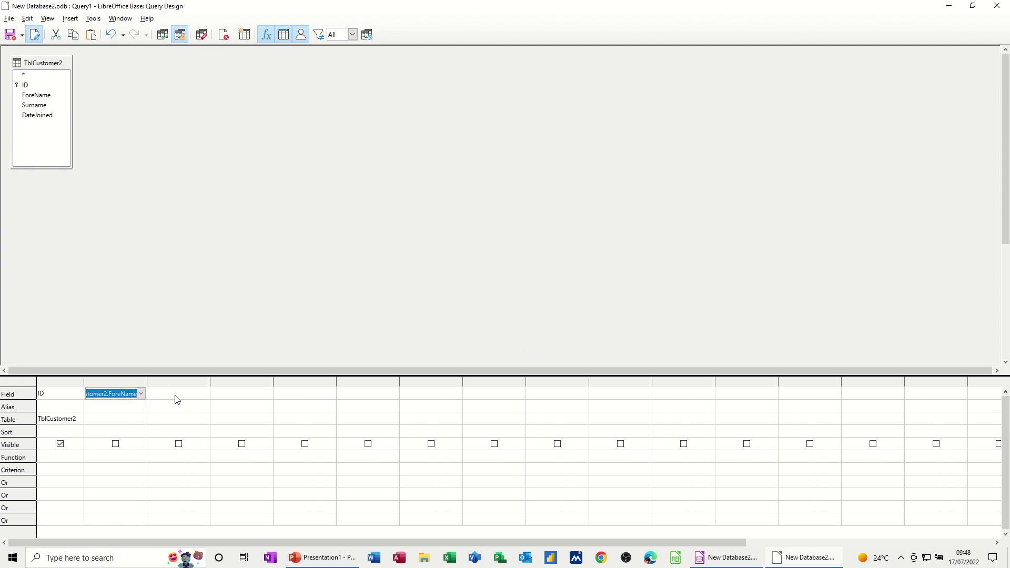
pyautogui.click(177, 400)
pyautogui.click(205, 393)
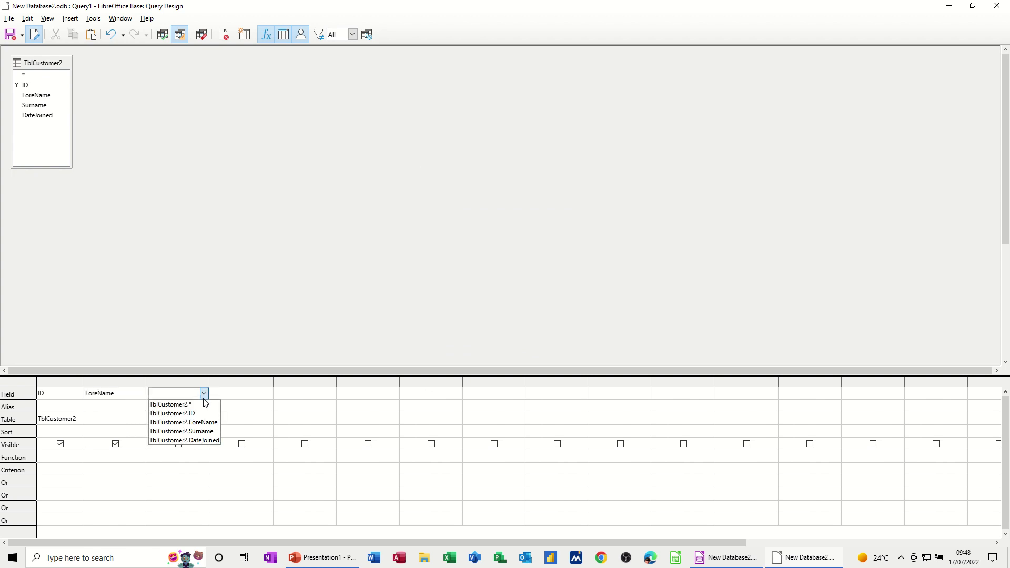
pyautogui.click(188, 431)
pyautogui.click(235, 399)
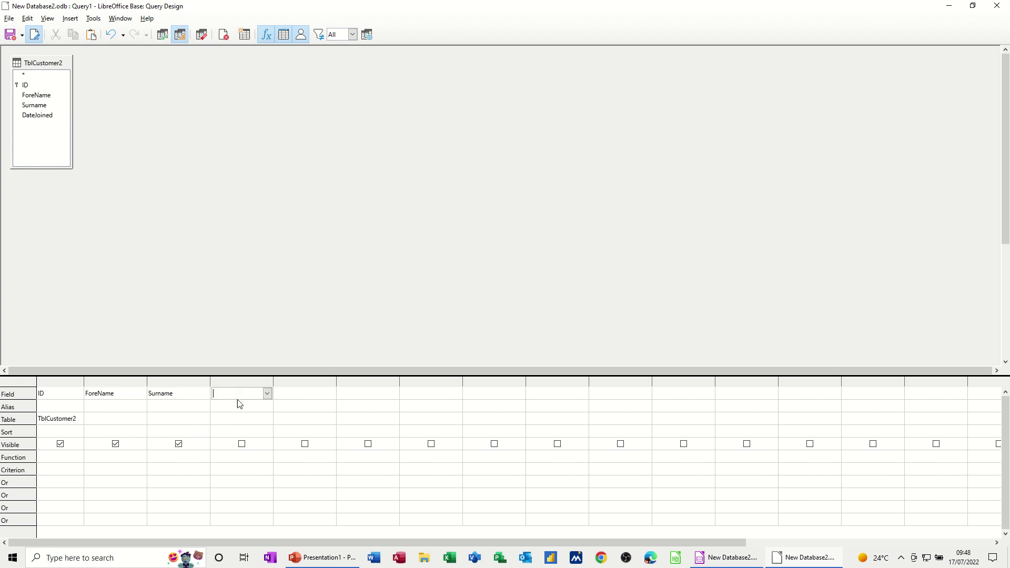
pyautogui.click(267, 393)
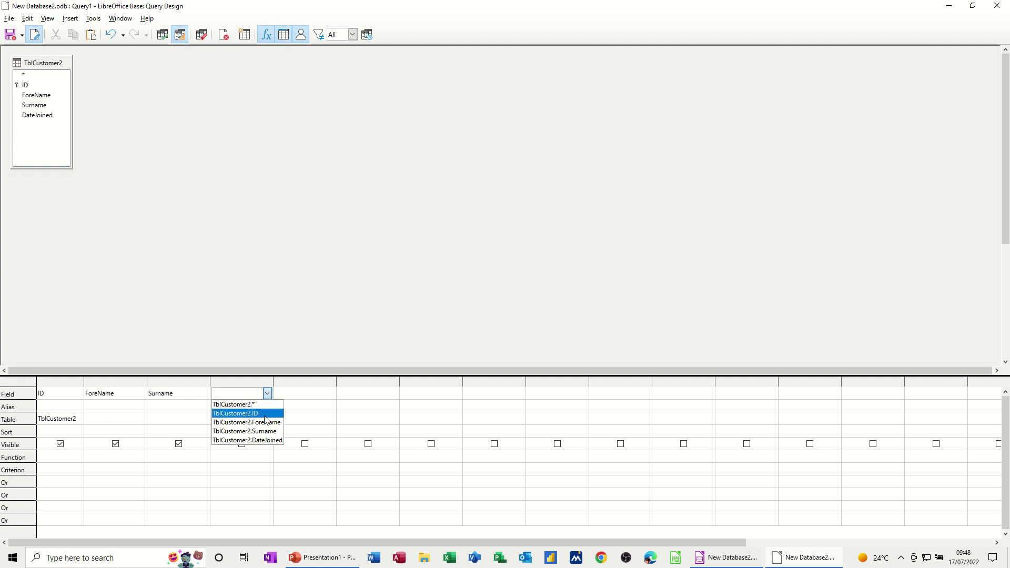
pyautogui.click(249, 440)
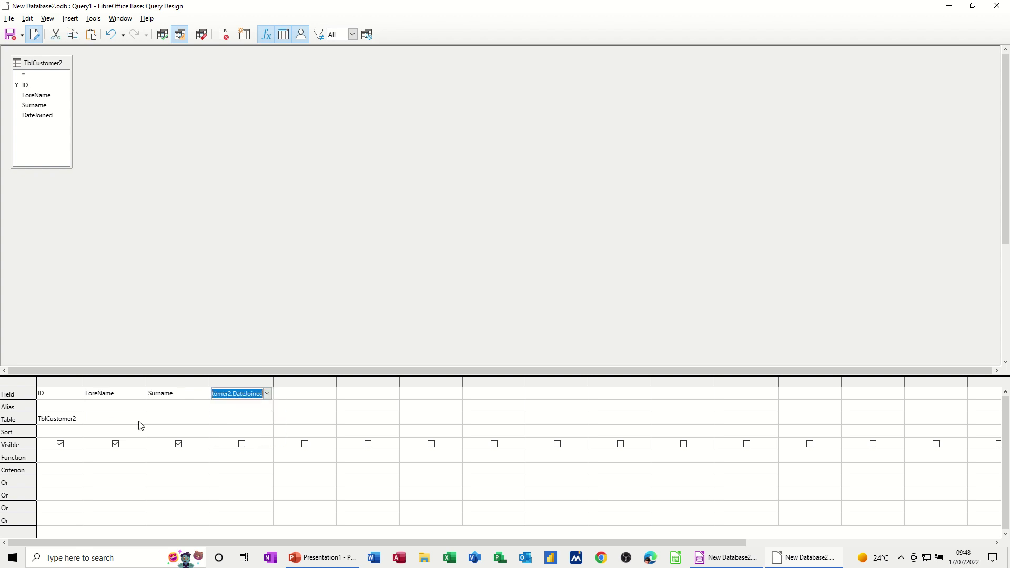
pyautogui.click(109, 420)
pyautogui.click(173, 425)
pyautogui.click(219, 422)
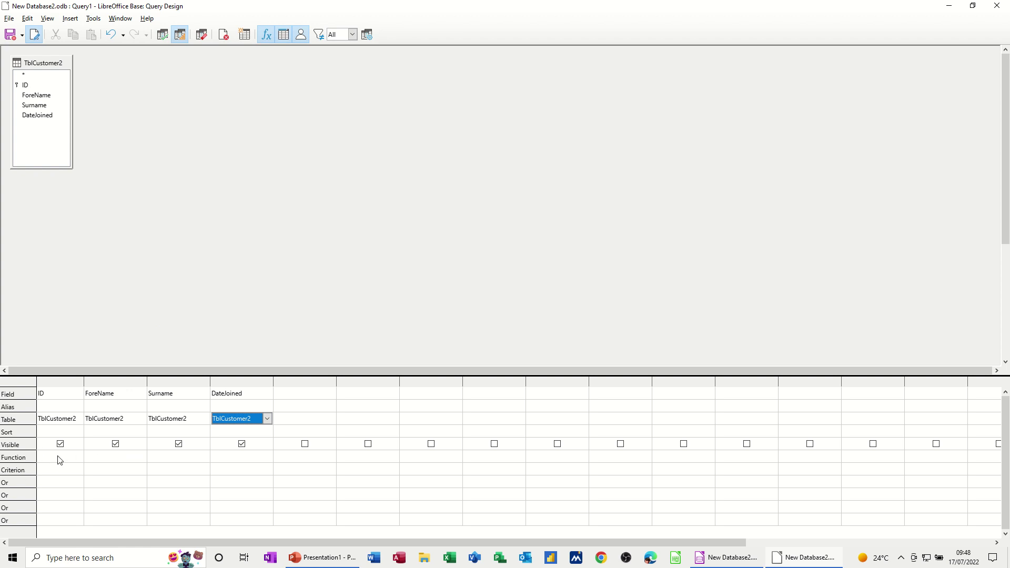
# Add the criterion >01/01/2000 to DateJoined and run the query
pyautogui.click(229, 470)
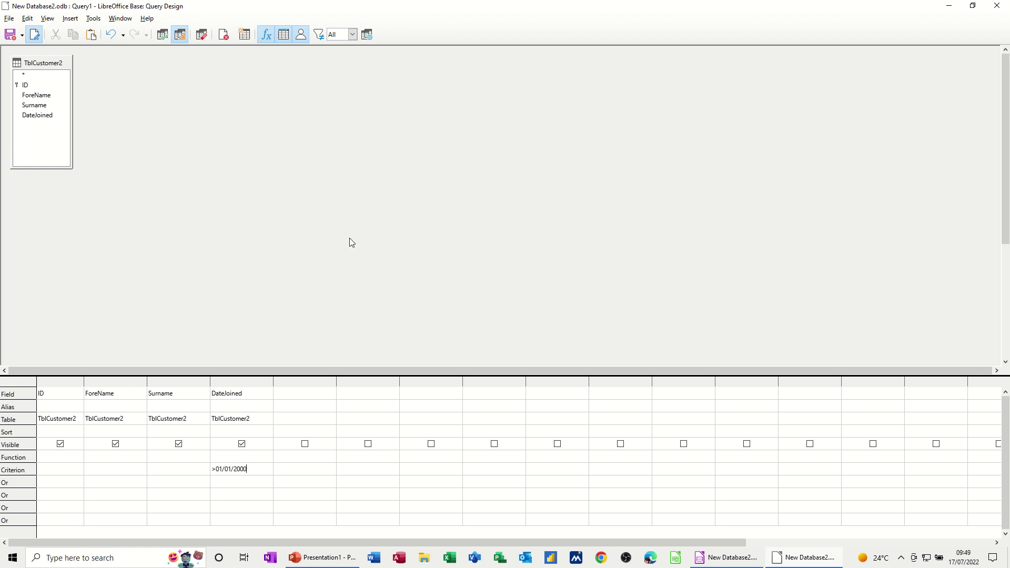
pyautogui.click(257, 483)
pyautogui.click(162, 35)
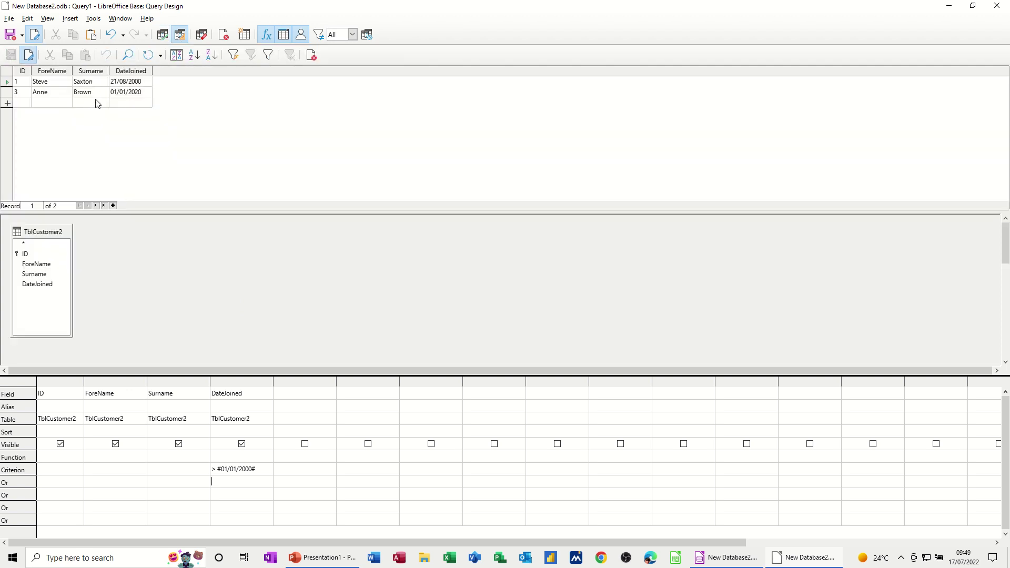
# Save the query as 'Qry 2000' and close the design window
pyautogui.click(10, 35)
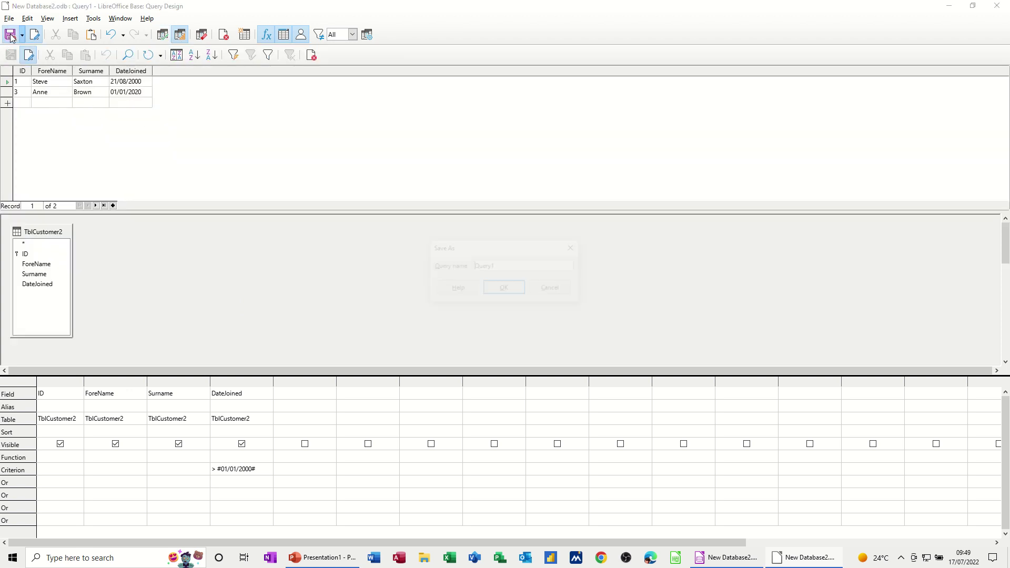
pyautogui.doubleClick(500, 268)
pyautogui.write('Q')
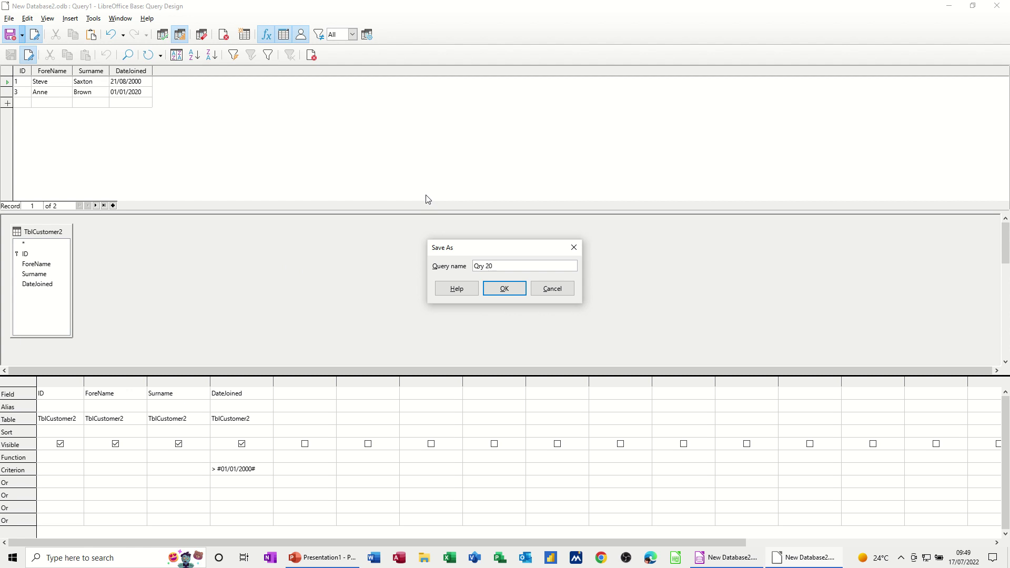
pyautogui.click(499, 289)
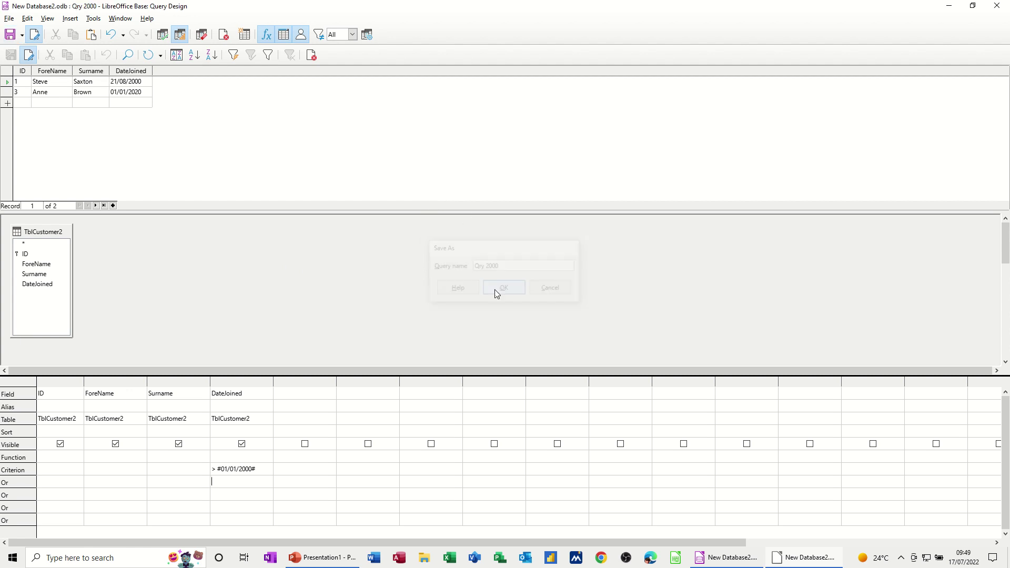
pyautogui.click(311, 54)
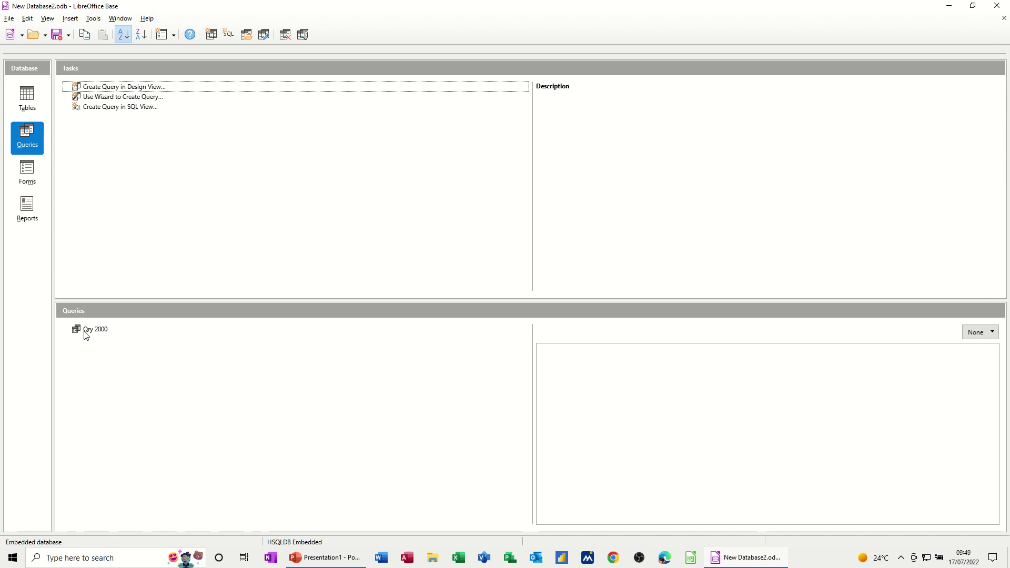
# Run the Form Wizard on Table:TblCustomer2, add all four fields, and advance to sub-forms
pyautogui.click(28, 175)
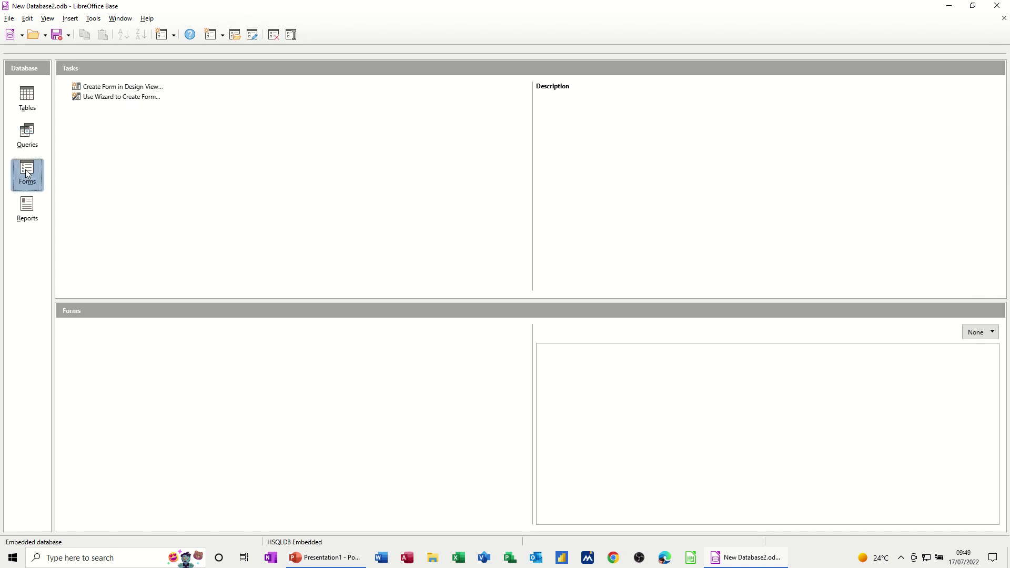
pyautogui.click(126, 99)
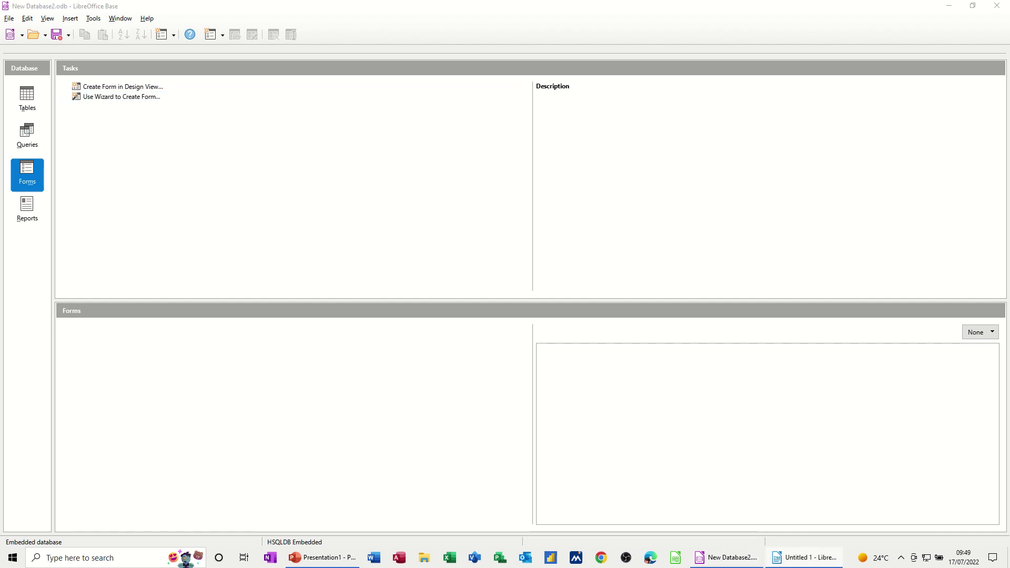
pyautogui.moveTo(693, 55); pyautogui.dragTo(502, 63)
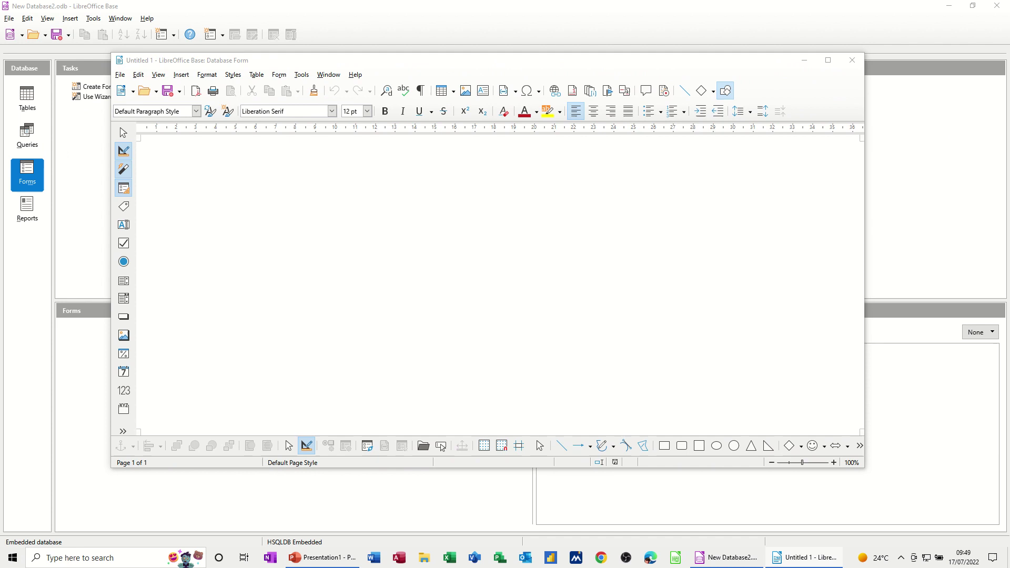
pyautogui.moveTo(989, 117); pyautogui.dragTo(398, 157)
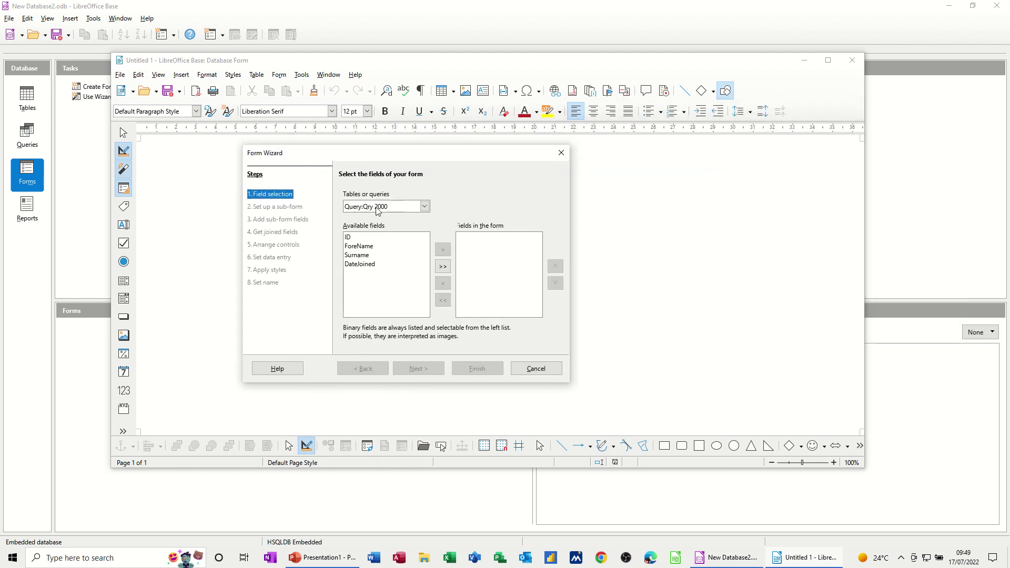
pyautogui.click(424, 207)
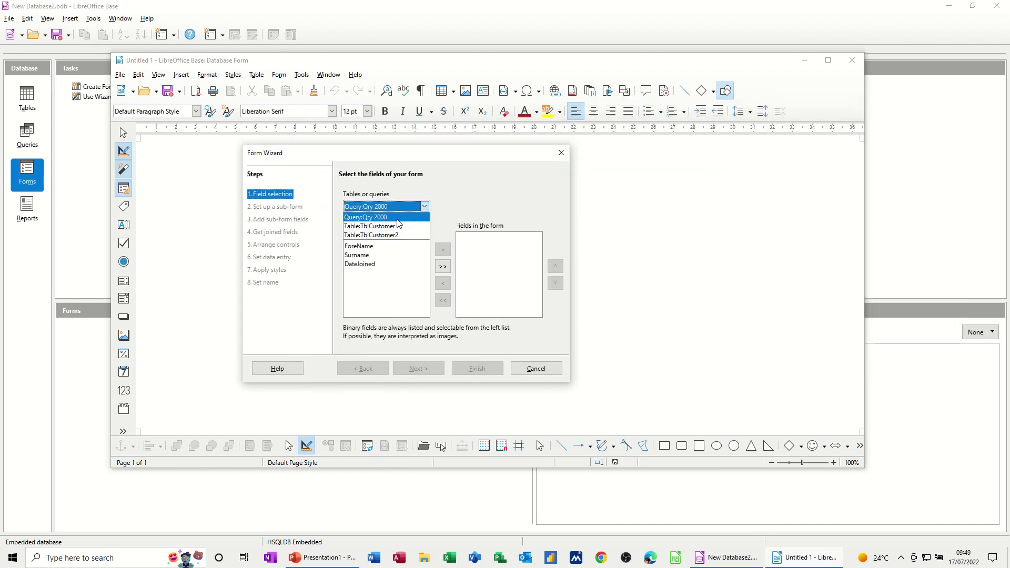
pyautogui.click(399, 236)
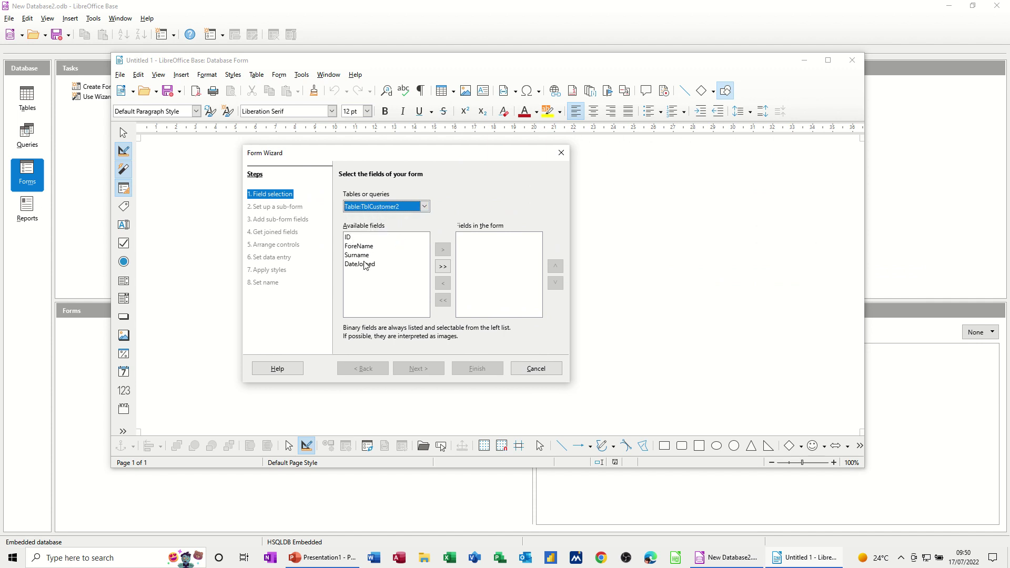
pyautogui.click(443, 267)
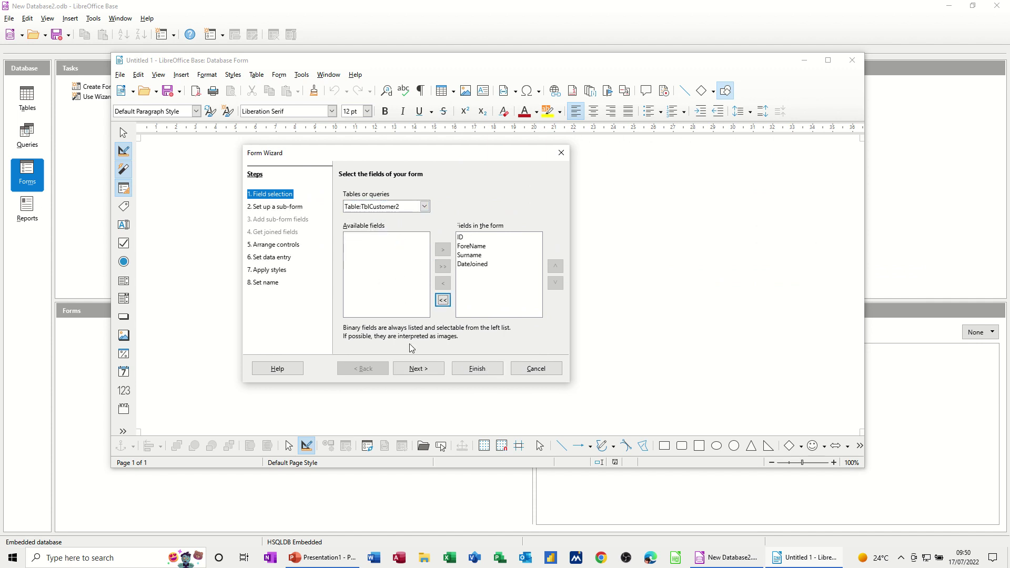
pyautogui.click(415, 371)
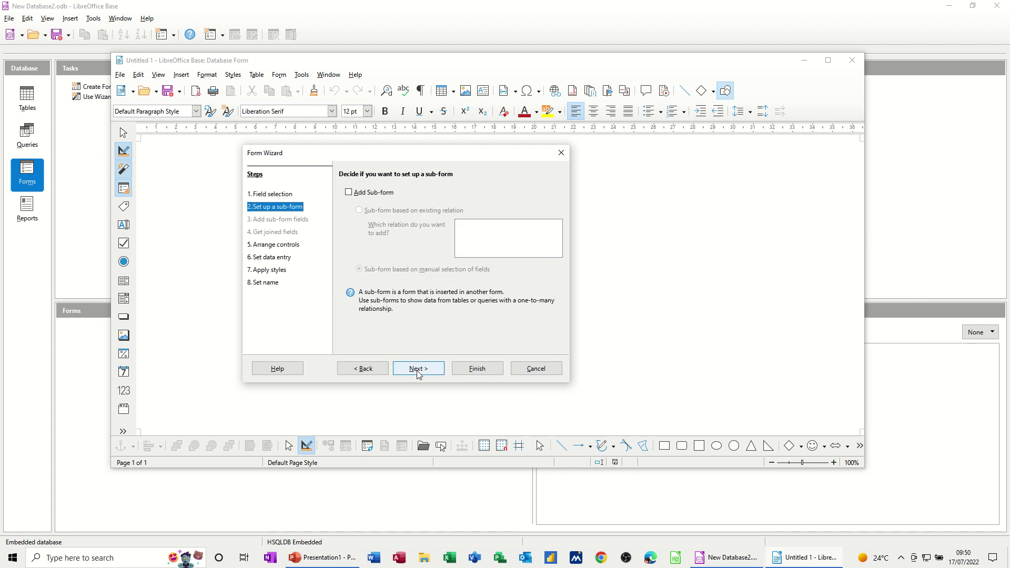
# Compare the form layouts and choose Columnar – Labels Left
pyautogui.click(417, 369)
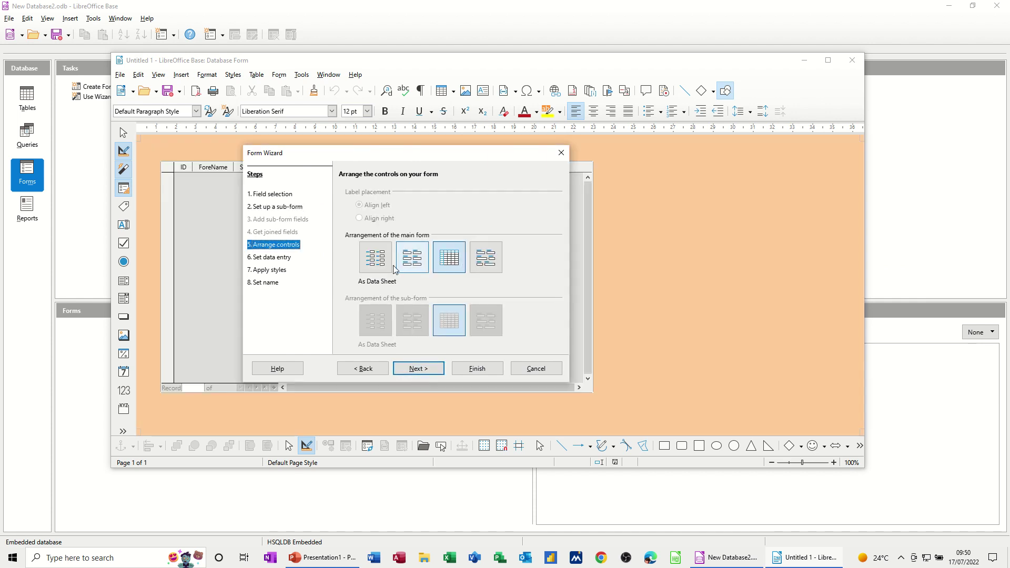
pyautogui.click(376, 258)
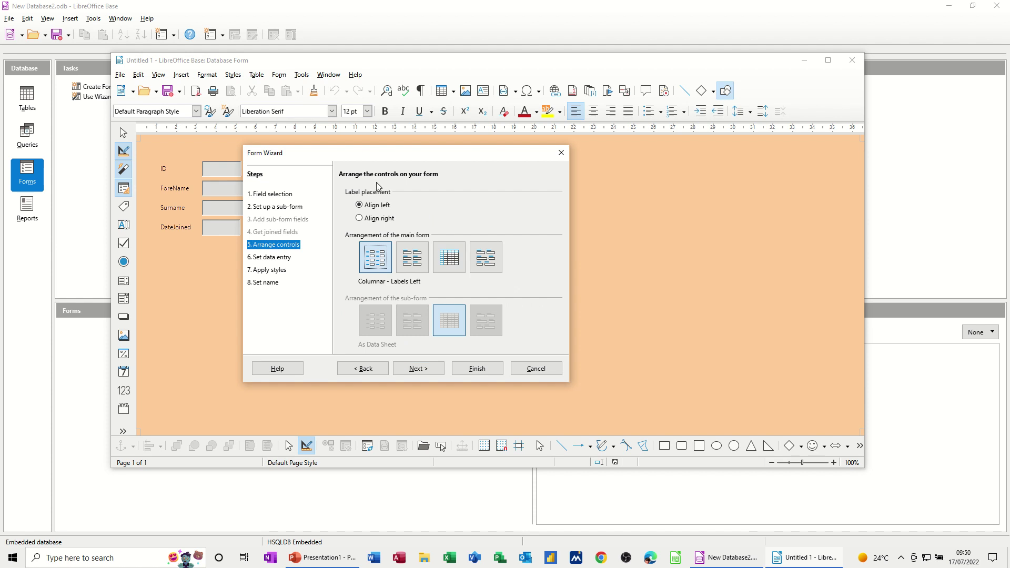
pyautogui.moveTo(387, 156); pyautogui.dragTo(540, 156)
pyautogui.click(562, 264)
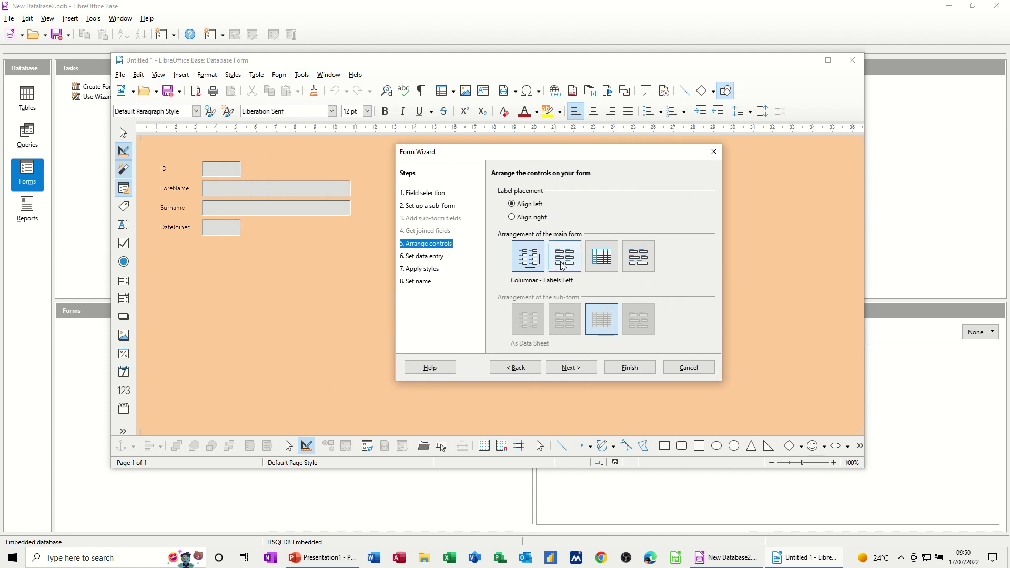
pyautogui.click(610, 266)
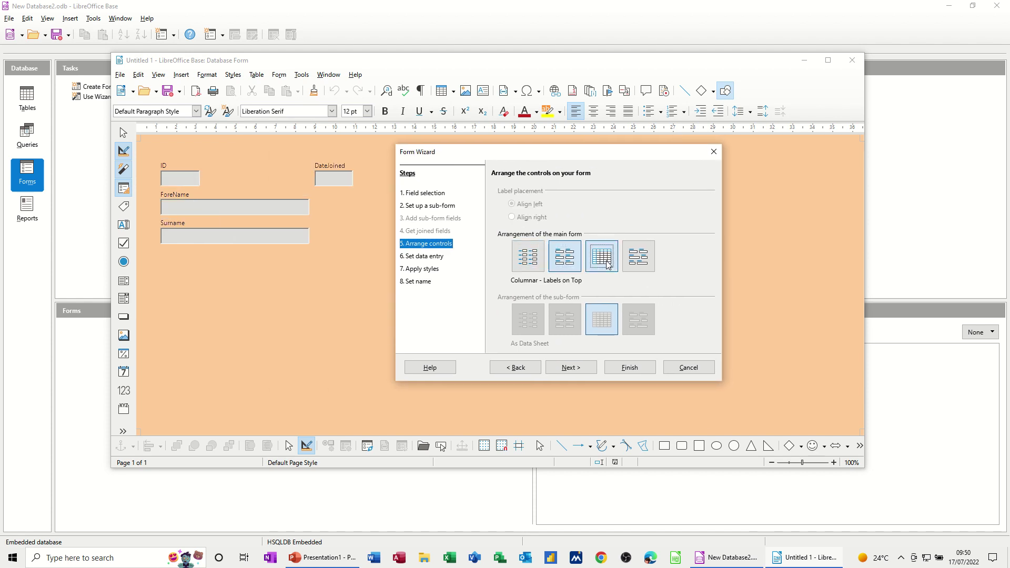
pyautogui.click(636, 268)
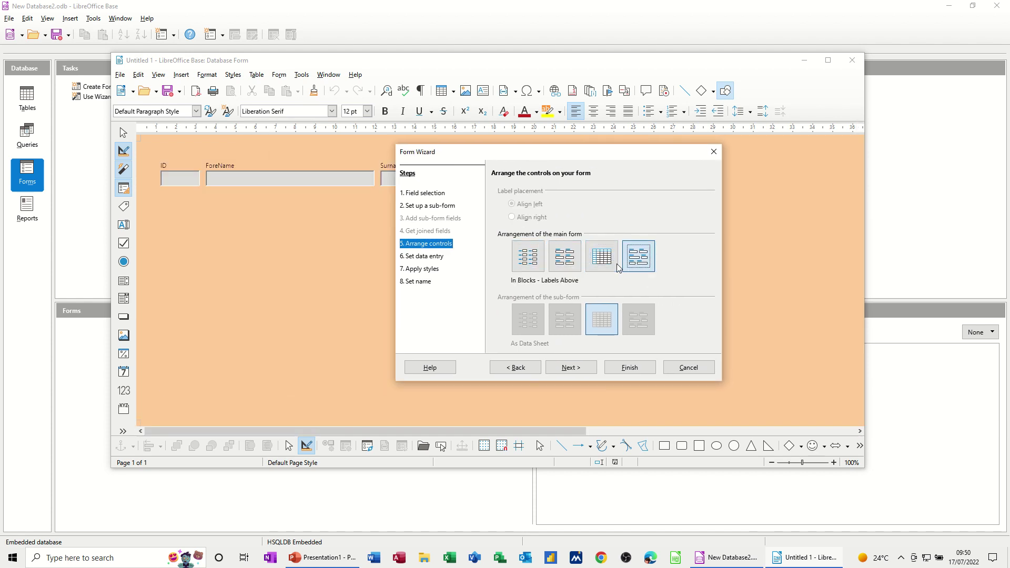
pyautogui.click(527, 253)
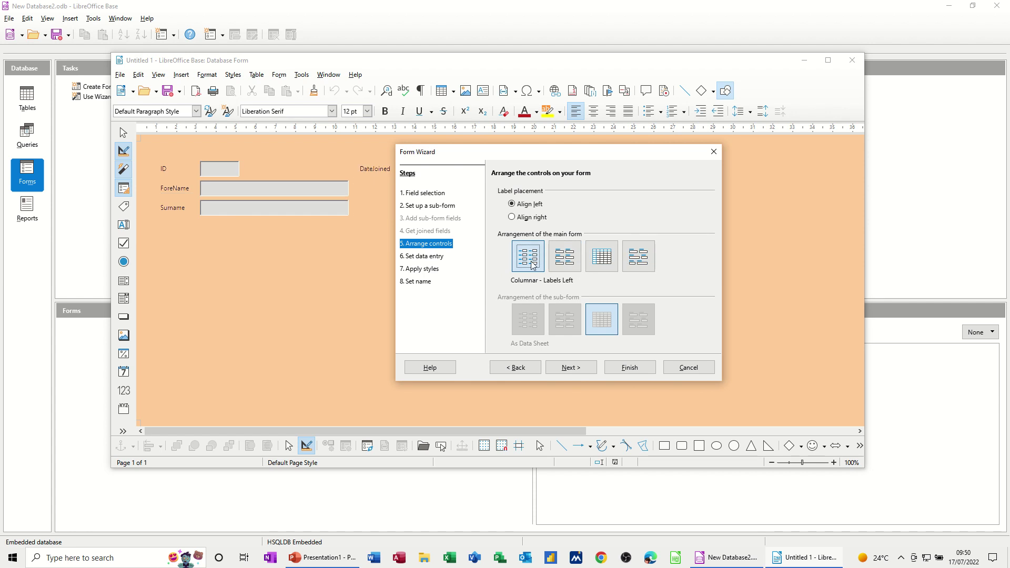
# Keep displaying all data and pick the Dark form style after previewing others
pyautogui.click(570, 368)
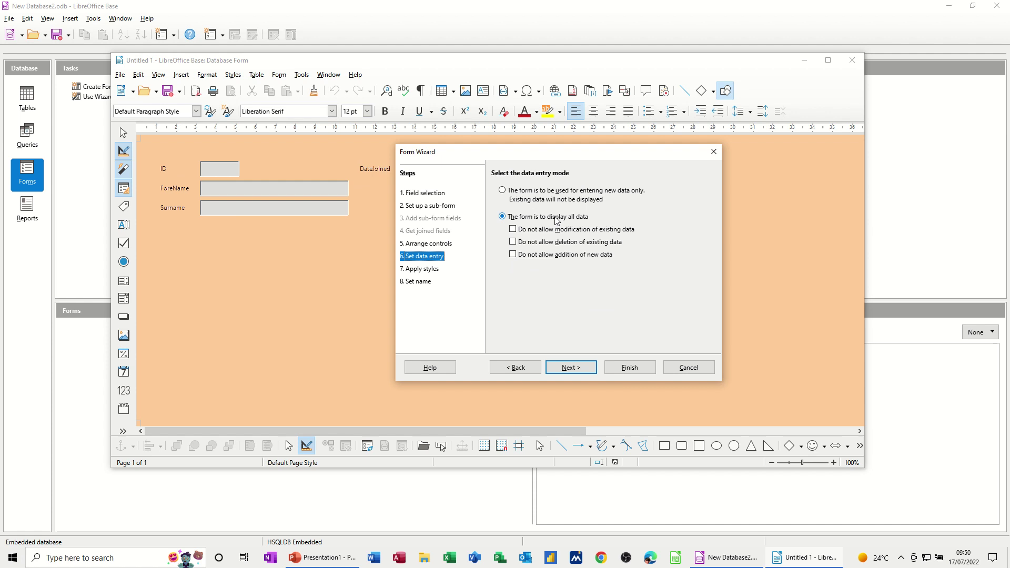
pyautogui.click(570, 367)
pyautogui.click(522, 211)
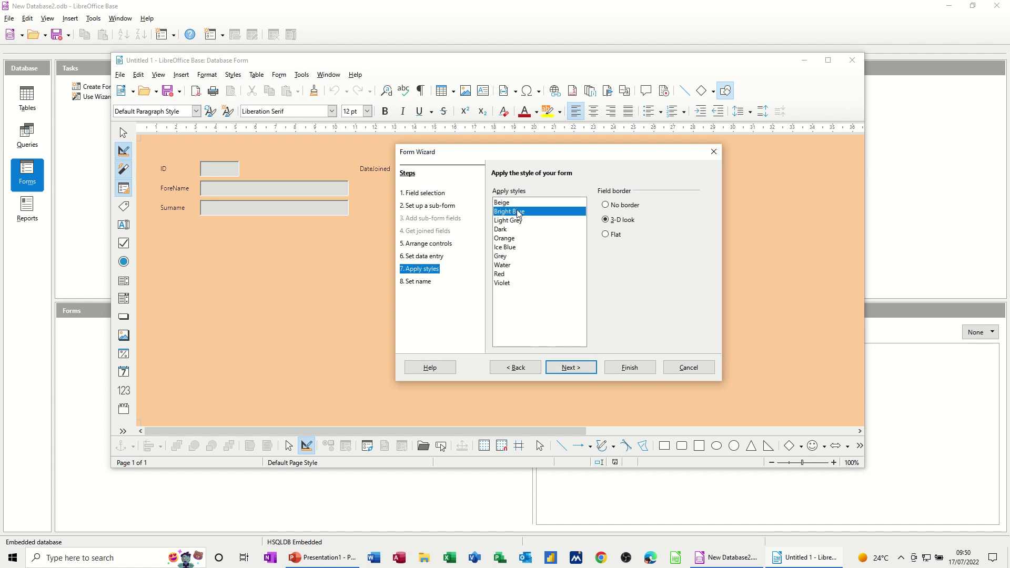
pyautogui.click(519, 221)
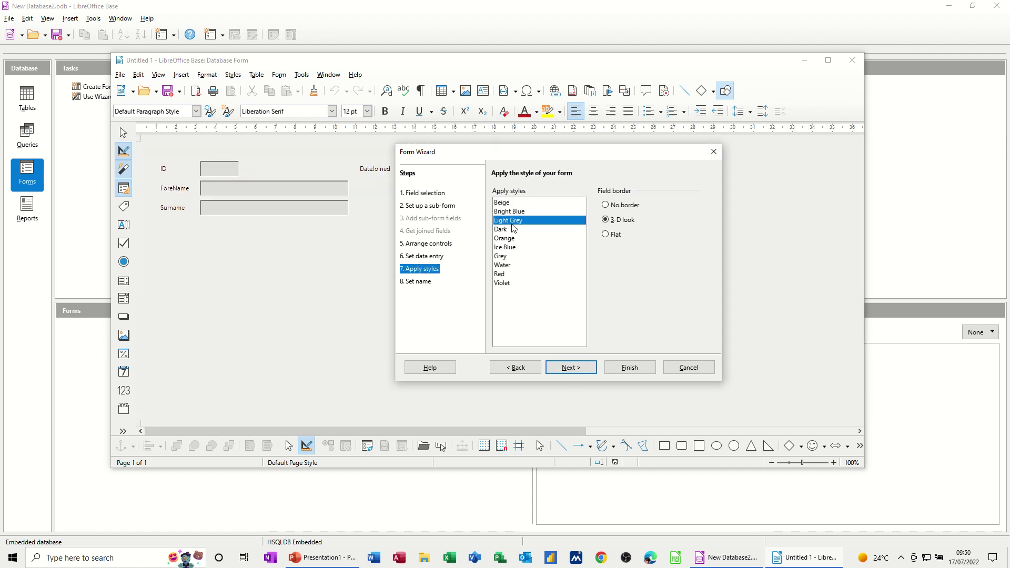
pyautogui.click(508, 230)
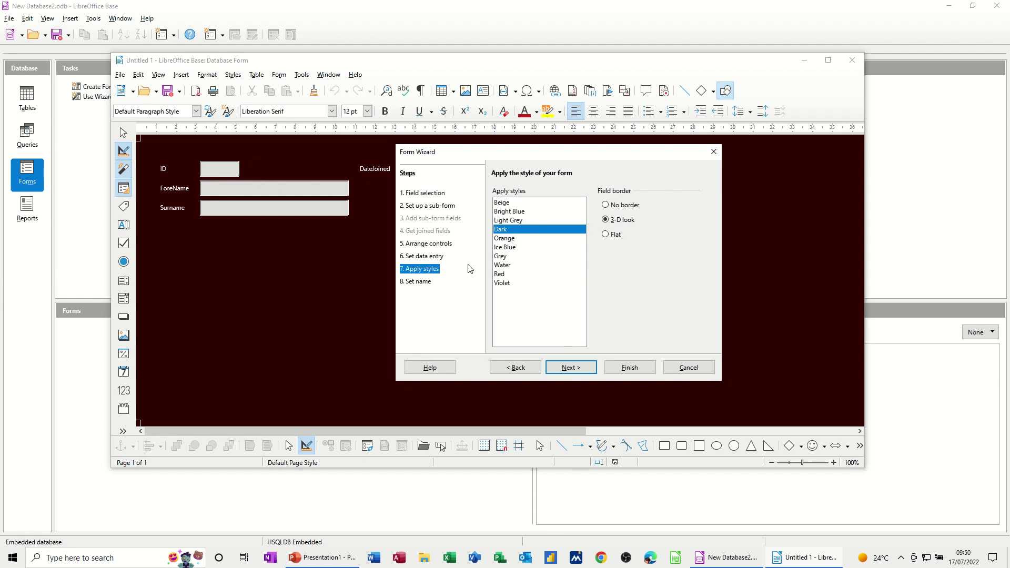
pyautogui.click(502, 239)
pyautogui.click(505, 231)
# Name the form FrmTblCustomer2 by adding the Frm prefix and finish the wizard
pyautogui.click(565, 367)
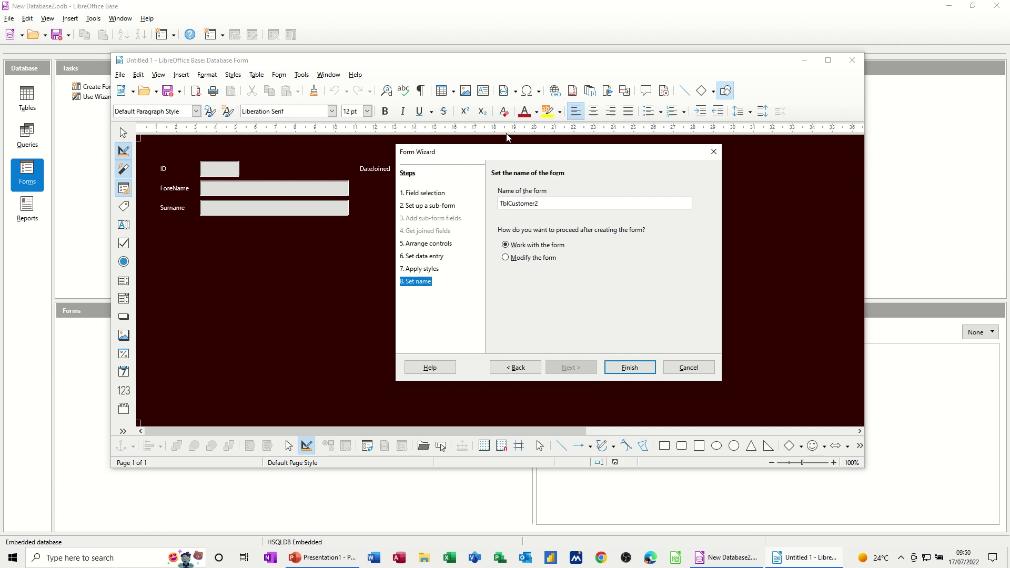
pyautogui.write('Frm')
pyautogui.click(631, 370)
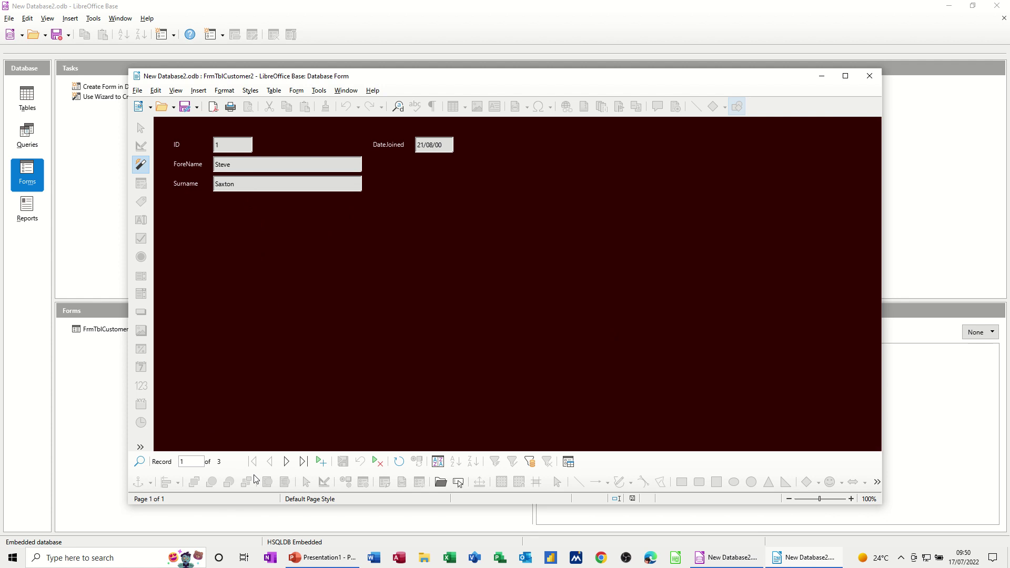
# Enter and save customer ID 4 with a name and DateJoined 01/02/1998
pyautogui.click(321, 462)
pyautogui.click(323, 464)
# Close the customer form, then reopen FrmTblCustomer2 and close it again
pyautogui.click(870, 76)
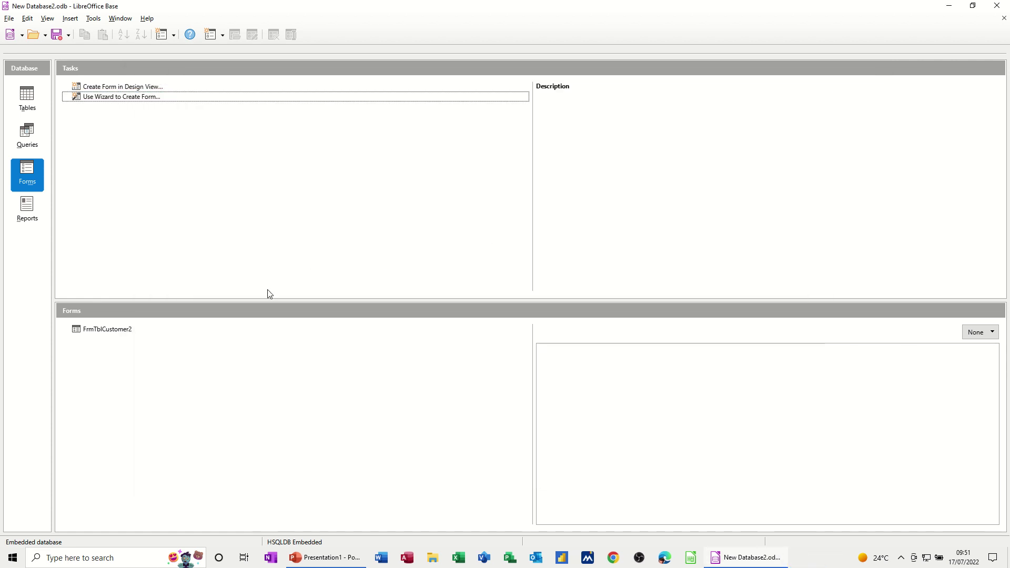
pyautogui.click(95, 330)
pyautogui.doubleClick(96, 331)
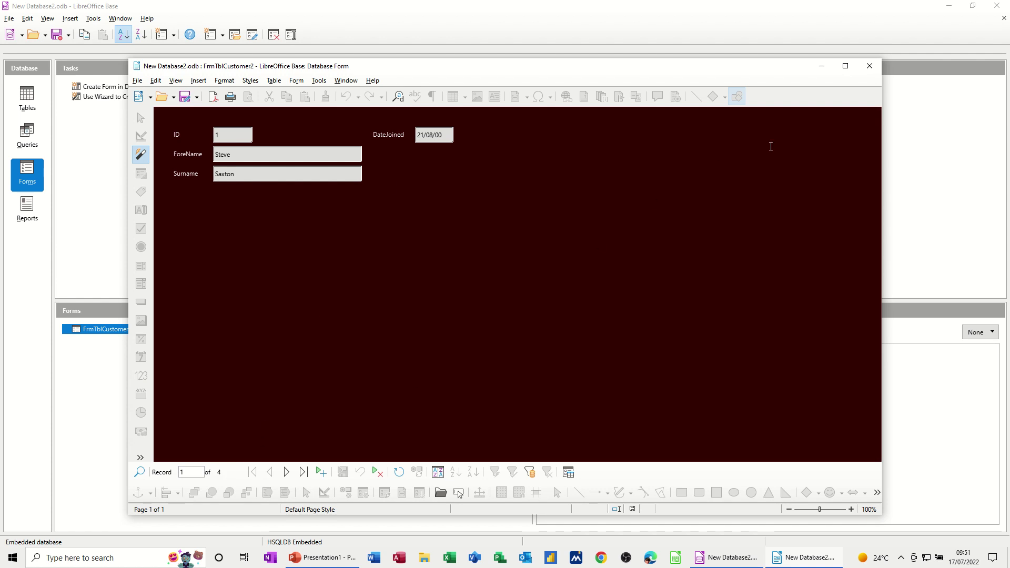
pyautogui.click(869, 66)
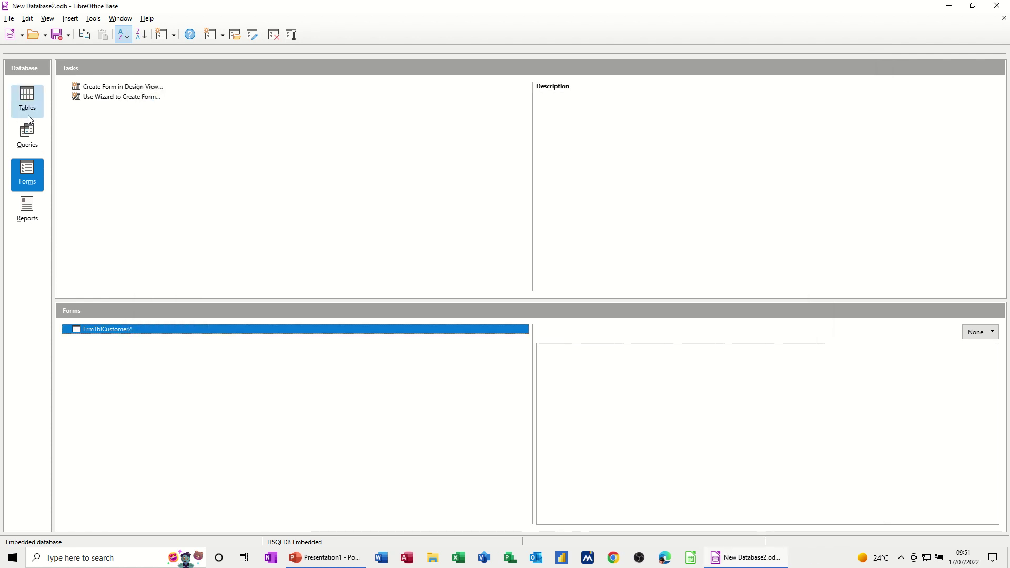
# Open TblCustomer2 from Tables to confirm four customer rows, then close it
pyautogui.click(30, 102)
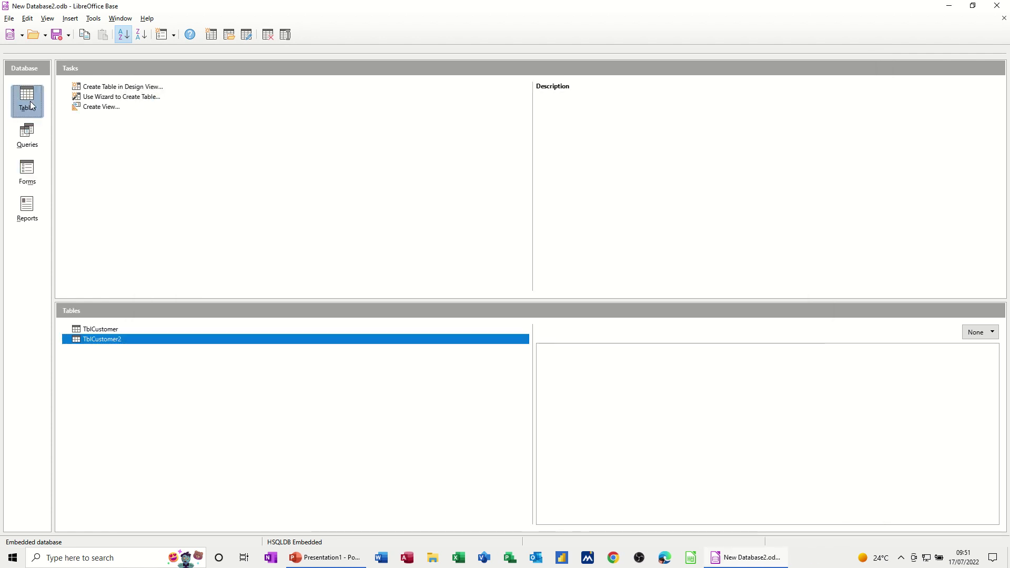
pyautogui.doubleClick(103, 339)
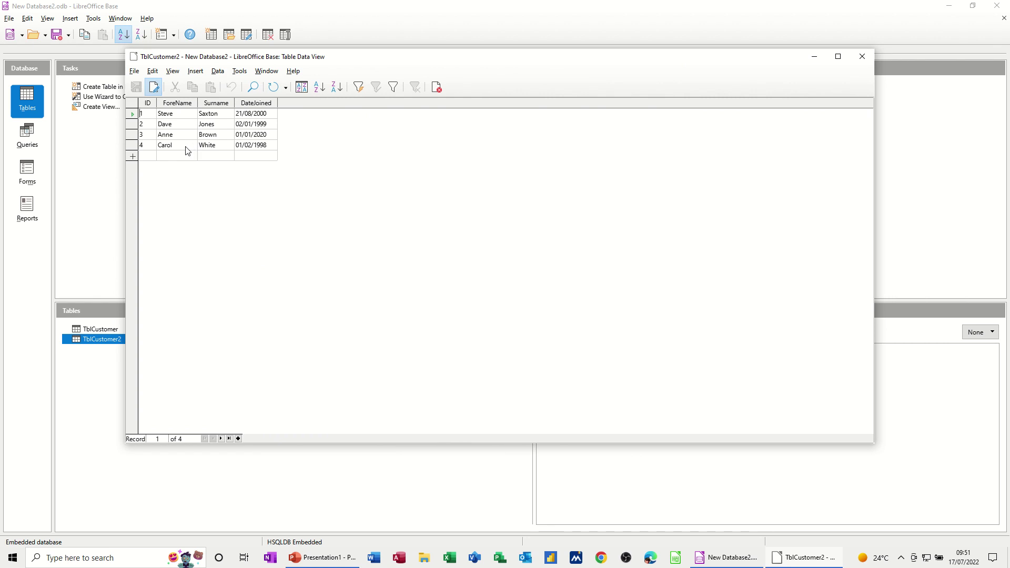
pyautogui.click(862, 57)
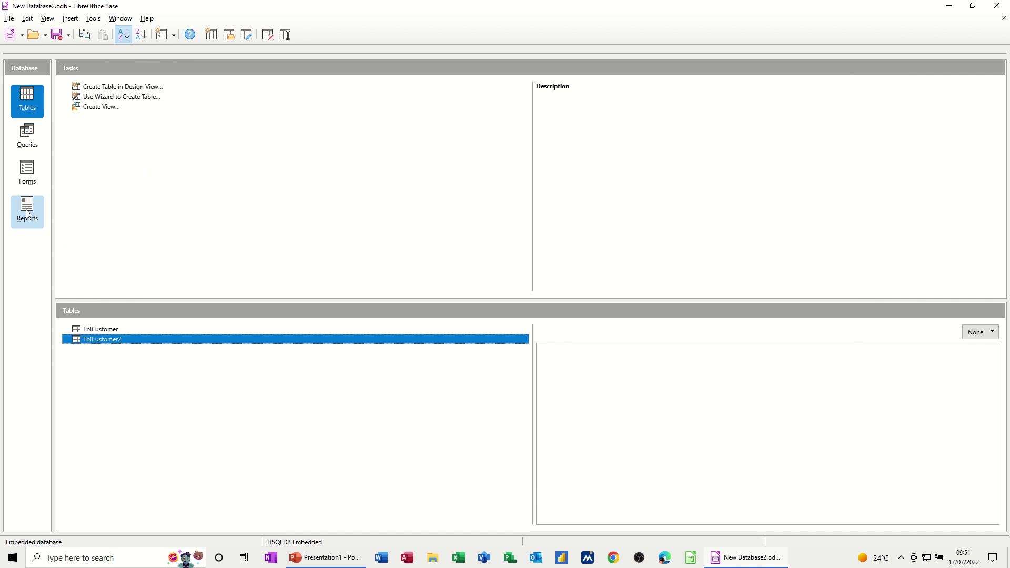
# Start the Report Wizard on Qry 2000 and add all four fields
pyautogui.click(26, 210)
pyautogui.click(110, 96)
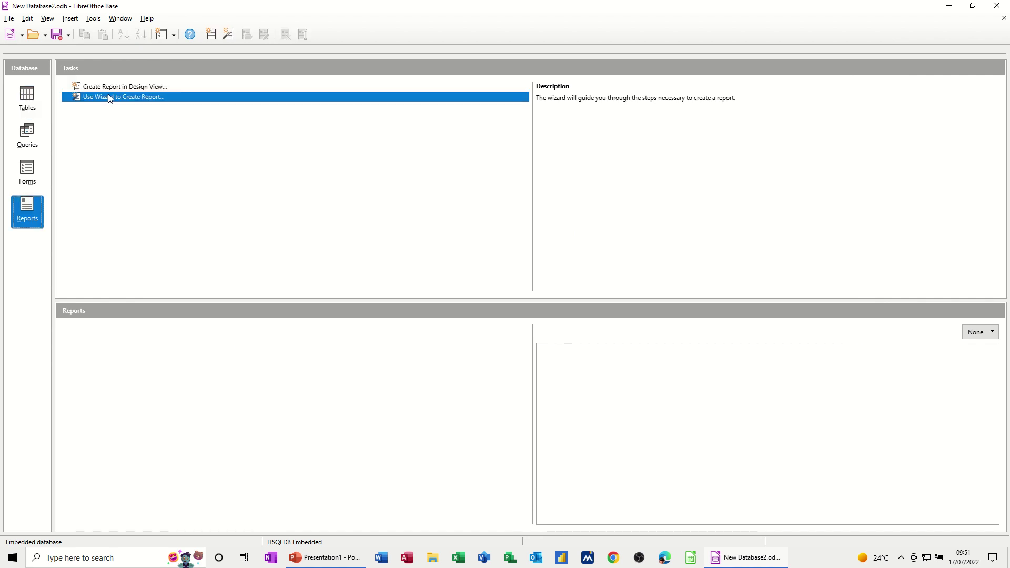
pyautogui.doubleClick(109, 98)
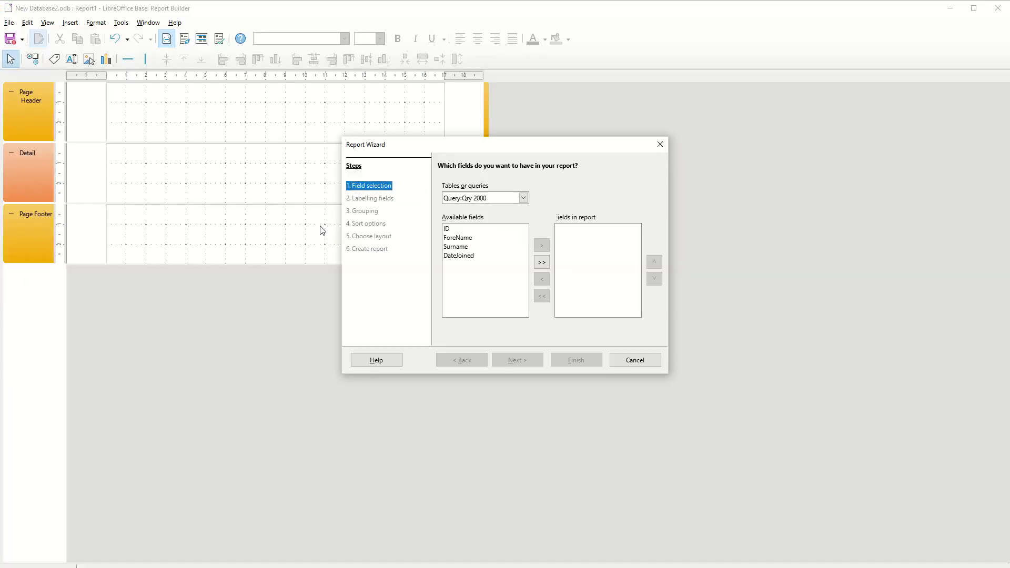
pyautogui.click(524, 199)
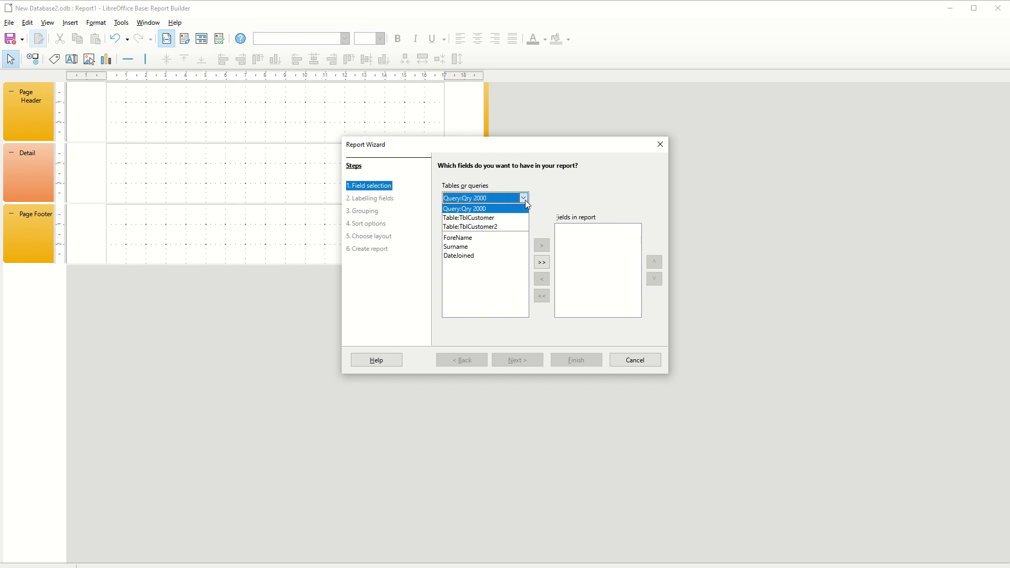
pyautogui.click(457, 210)
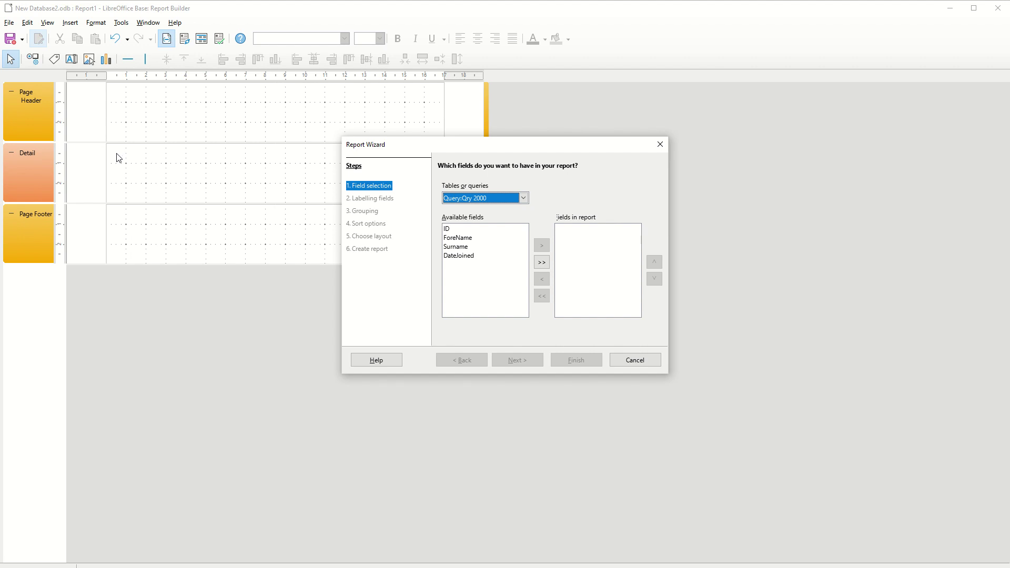
pyautogui.click(456, 231)
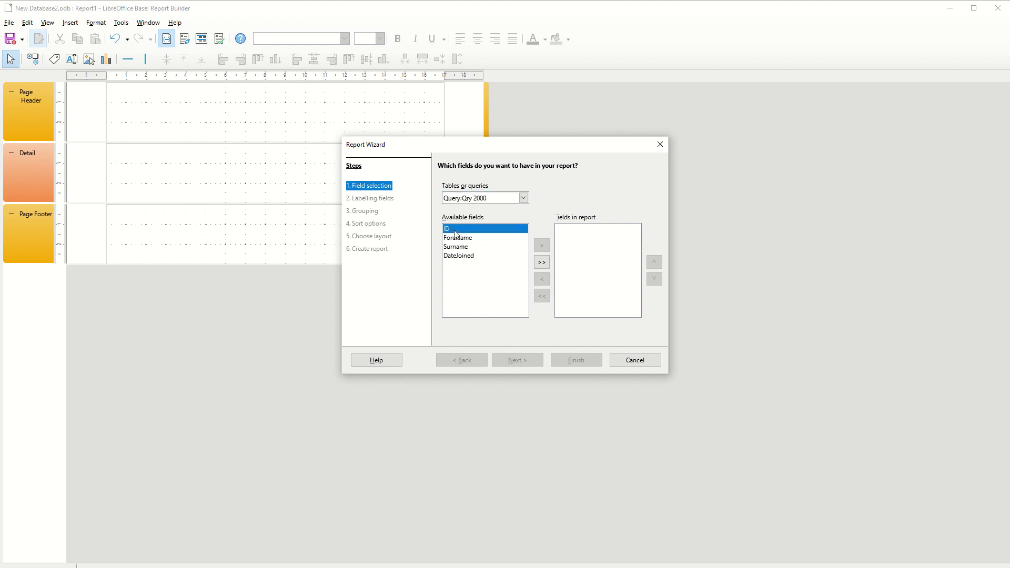
pyautogui.click(542, 262)
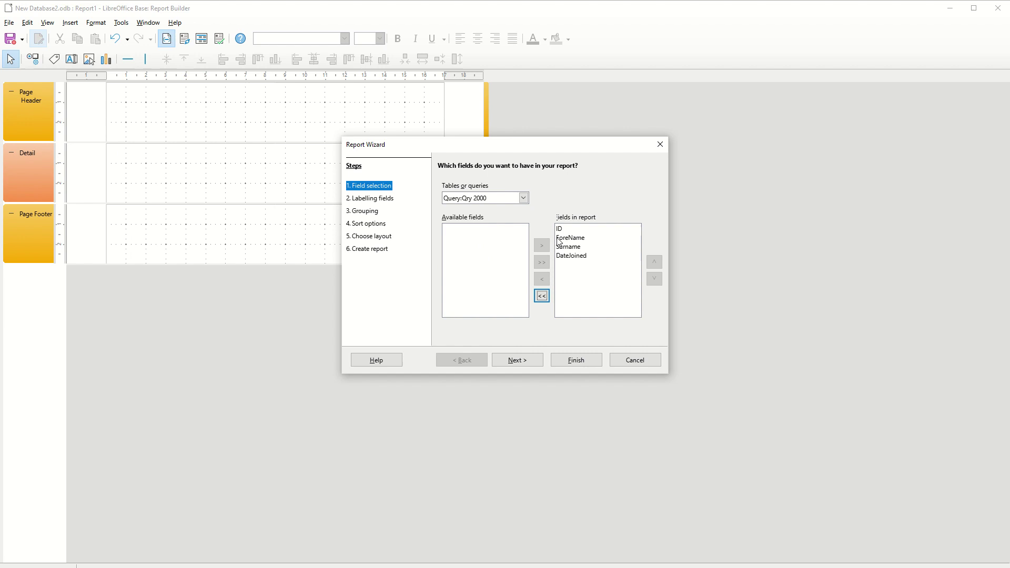
# Accept the default field labels and add no grouping levels
pyautogui.click(514, 365)
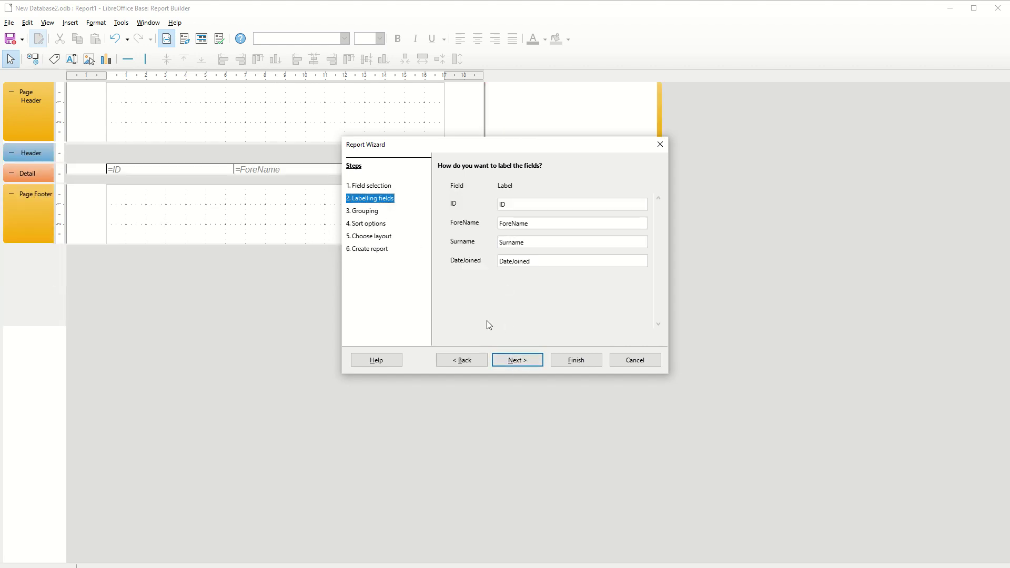
pyautogui.click(511, 362)
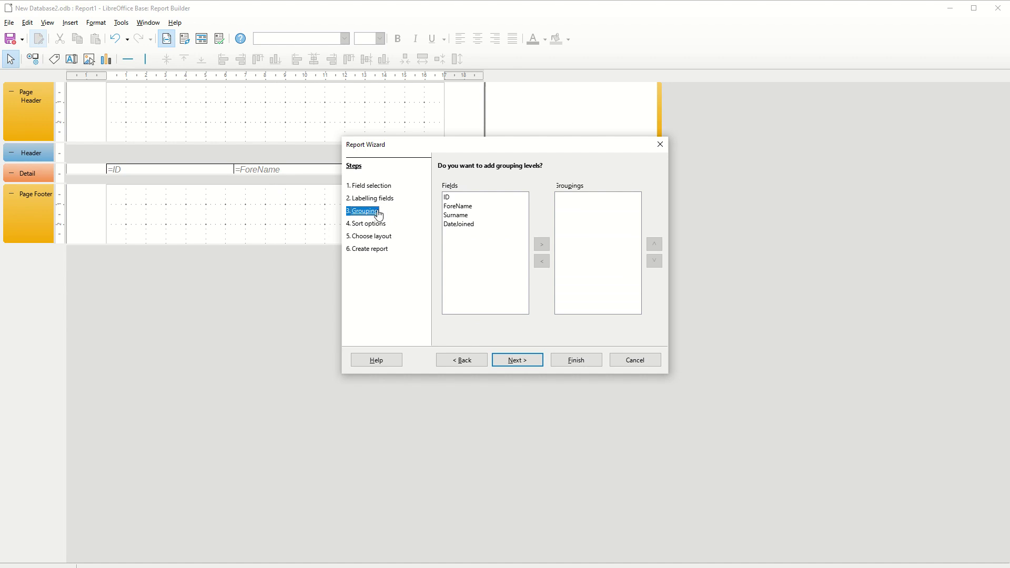
pyautogui.click(523, 363)
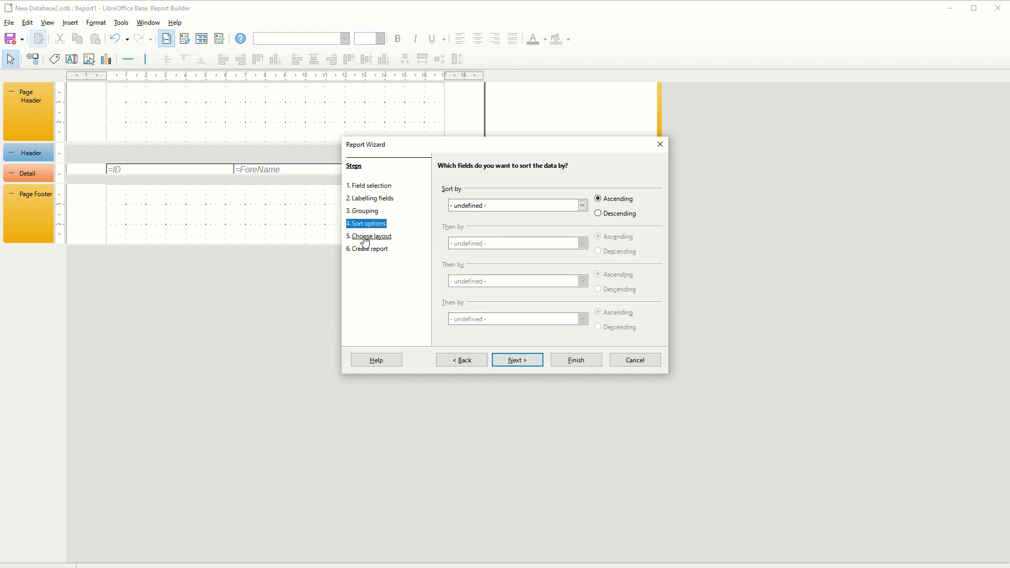
# Preview the columnar report layouts, keeping the tabular landscape layout
pyautogui.click(518, 364)
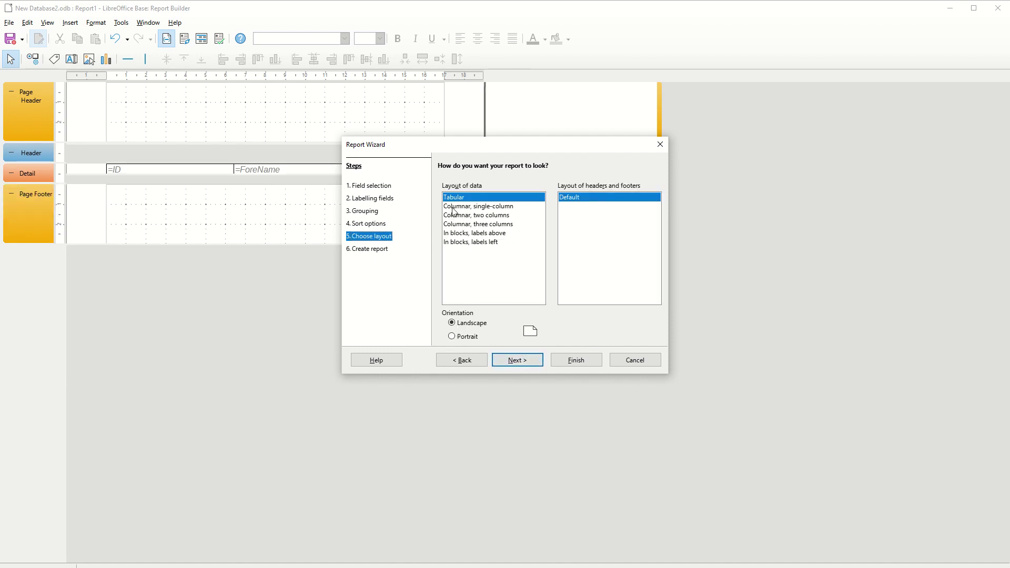
pyautogui.click(459, 209)
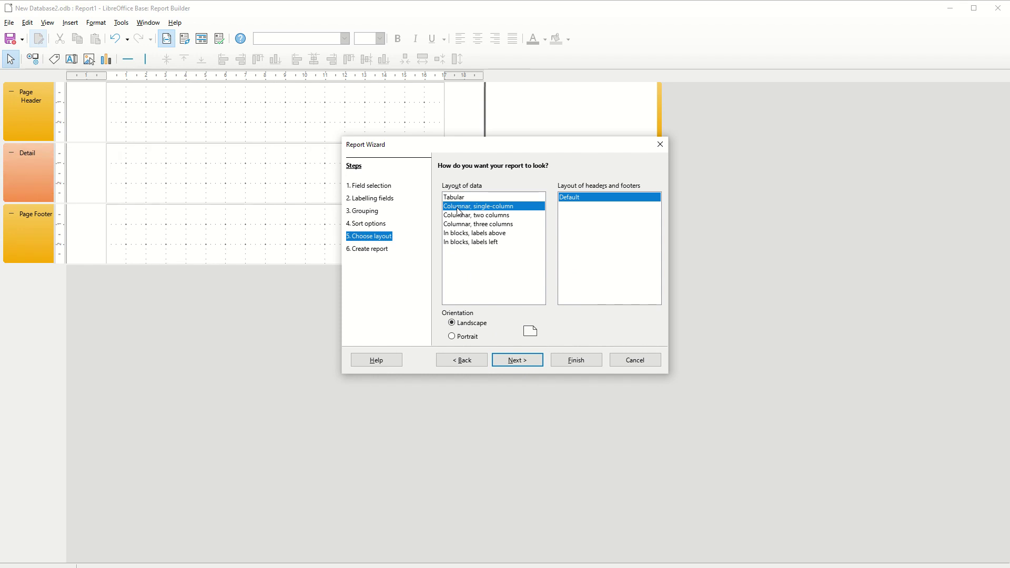
pyautogui.click(459, 217)
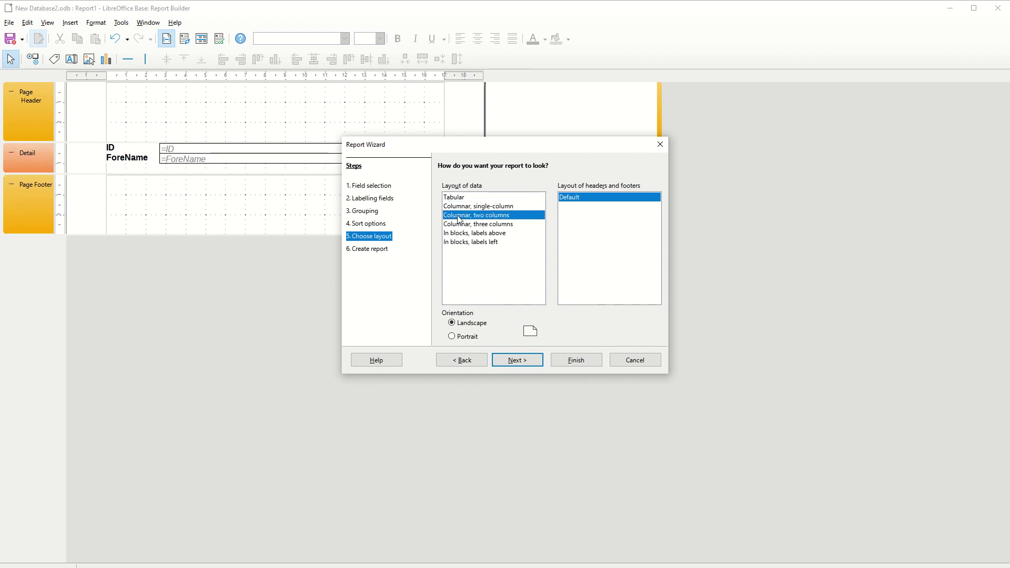
pyautogui.click(459, 223)
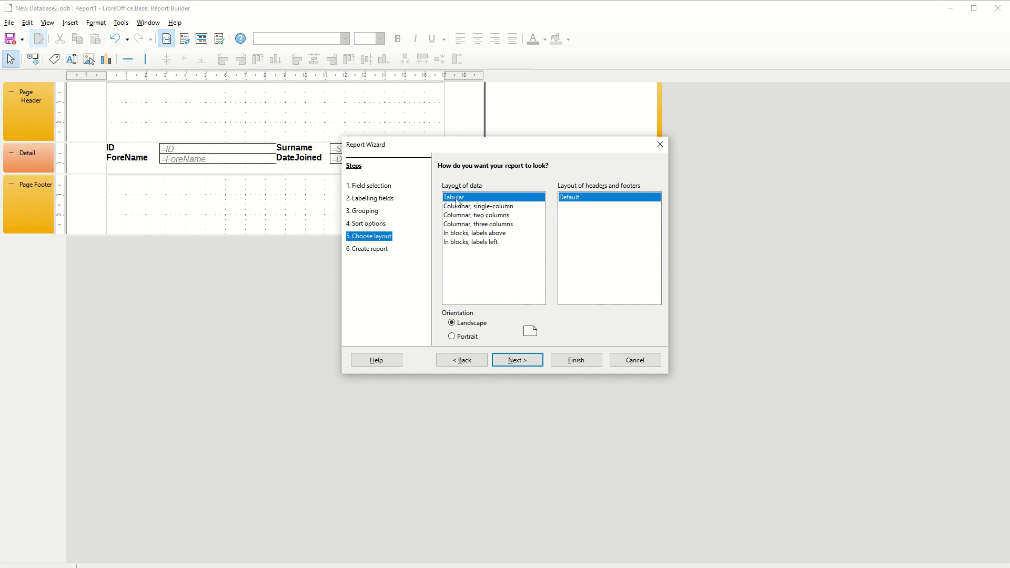
# Title the report RptQry2000 and create it now as a dynamic report
pyautogui.click(512, 361)
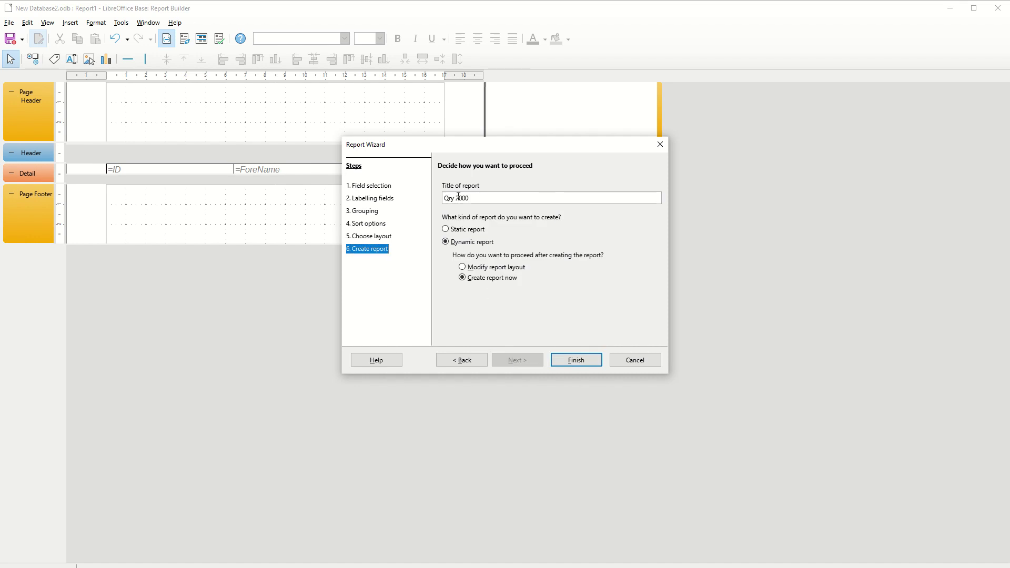
pyautogui.press('BackSpace')
pyautogui.click(445, 198)
pyautogui.write('Rpt')
pyautogui.click(570, 365)
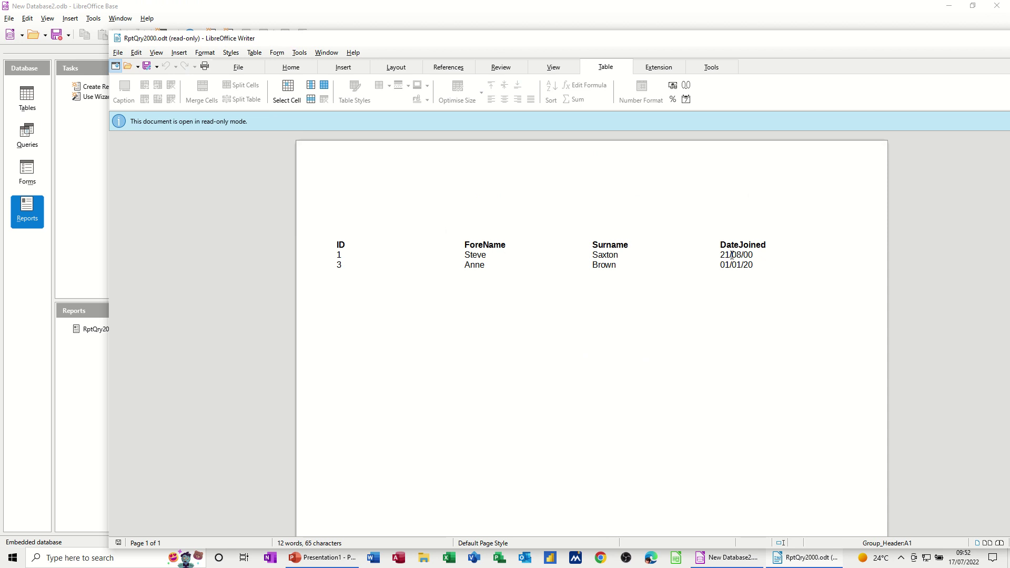
# Maximise the RptQry2000 window to check its two customer rows, then restore it
pyautogui.doubleClick(418, 39)
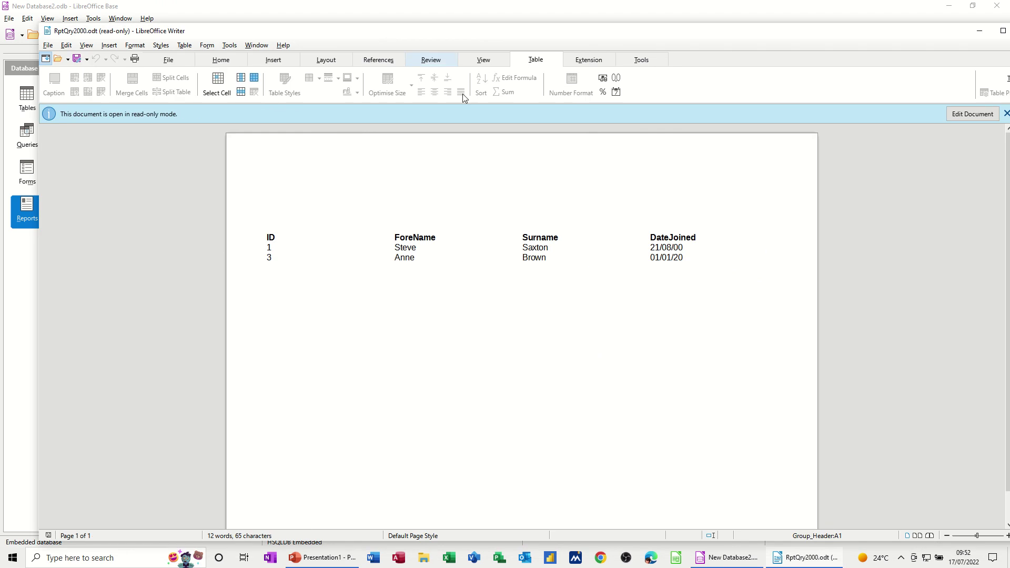
pyautogui.doubleClick(886, 33)
# Close the report and open the FrmTblCustomer2 form from Forms
pyautogui.click(967, 43)
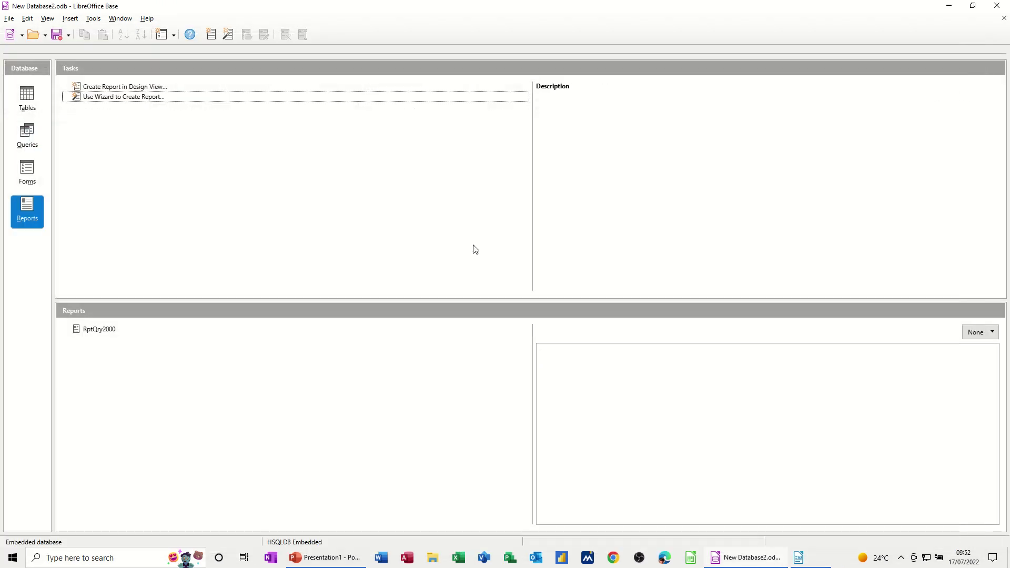
pyautogui.click(32, 171)
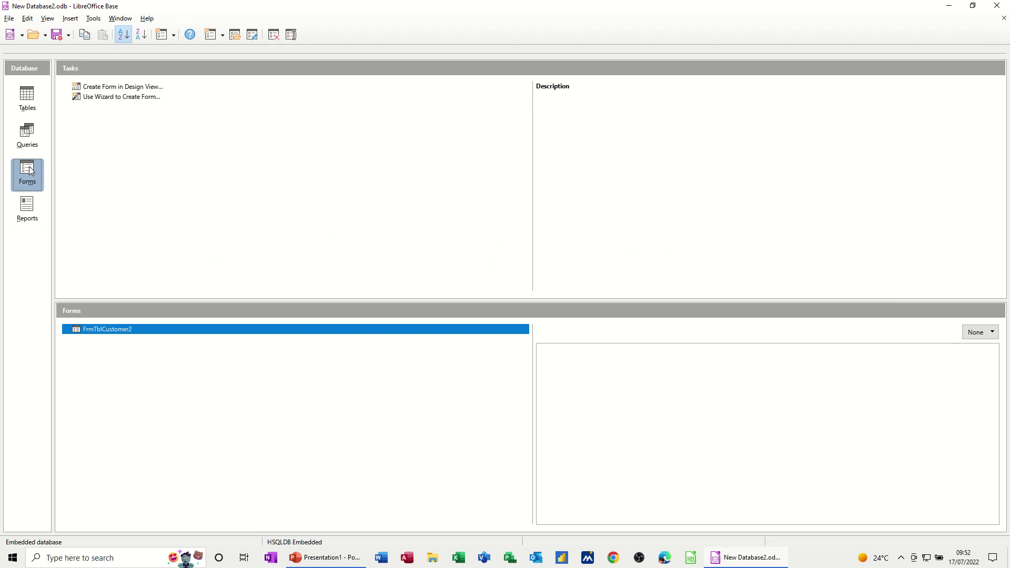
pyautogui.doubleClick(104, 329)
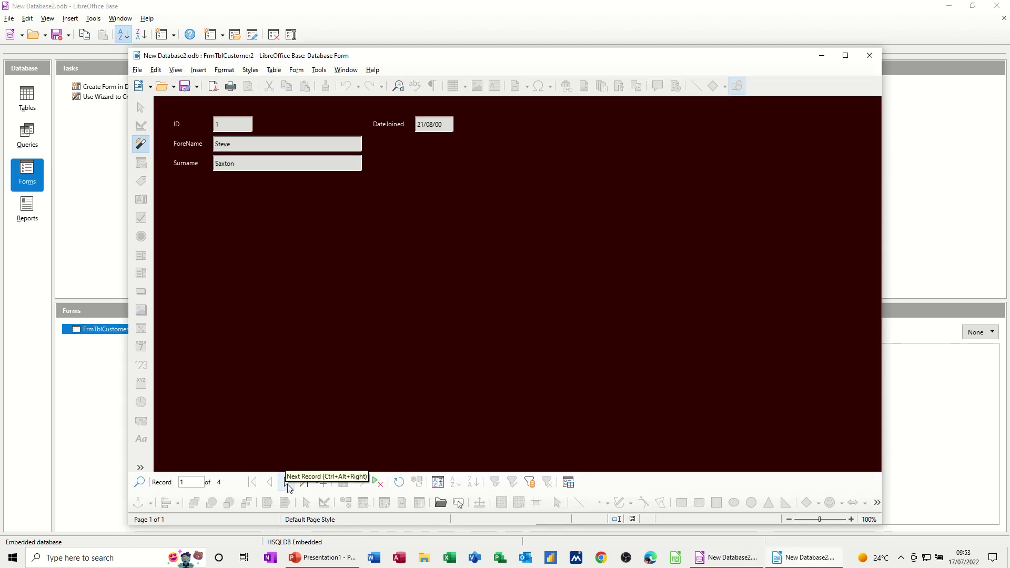
# Save a new customer with ID 5, joined 1/1/2001, then close the form
pyautogui.click(318, 484)
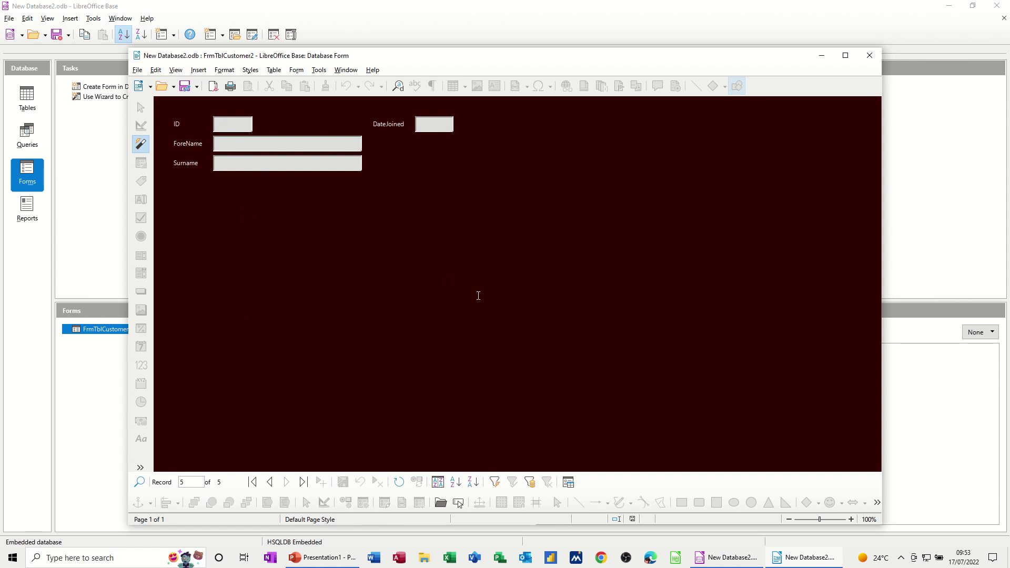
pyautogui.write('5')
pyautogui.write('Reed')
pyautogui.click(317, 485)
pyautogui.click(871, 56)
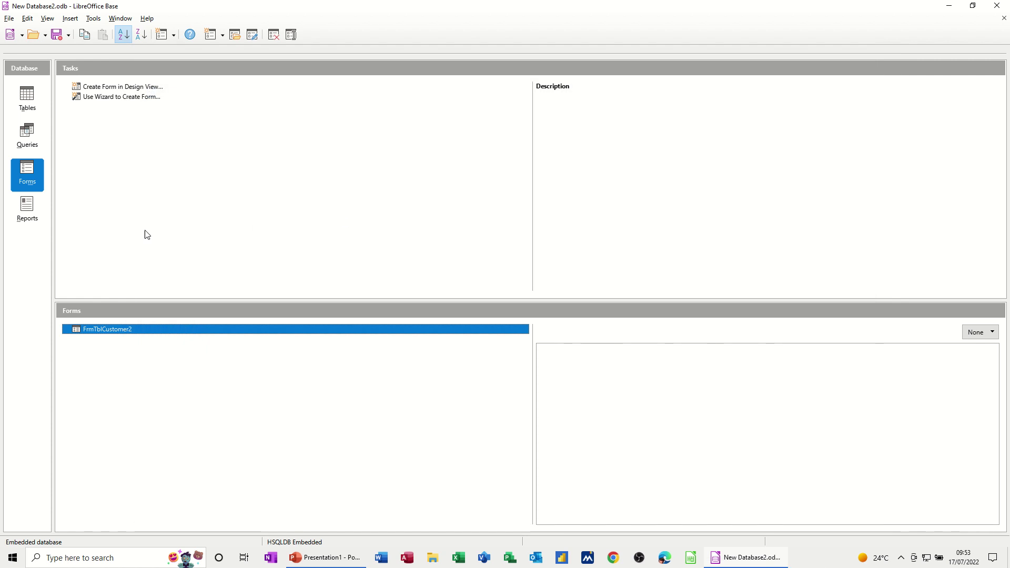
# Open RptQry2000 from Reports to check its rows, then close it
pyautogui.click(28, 211)
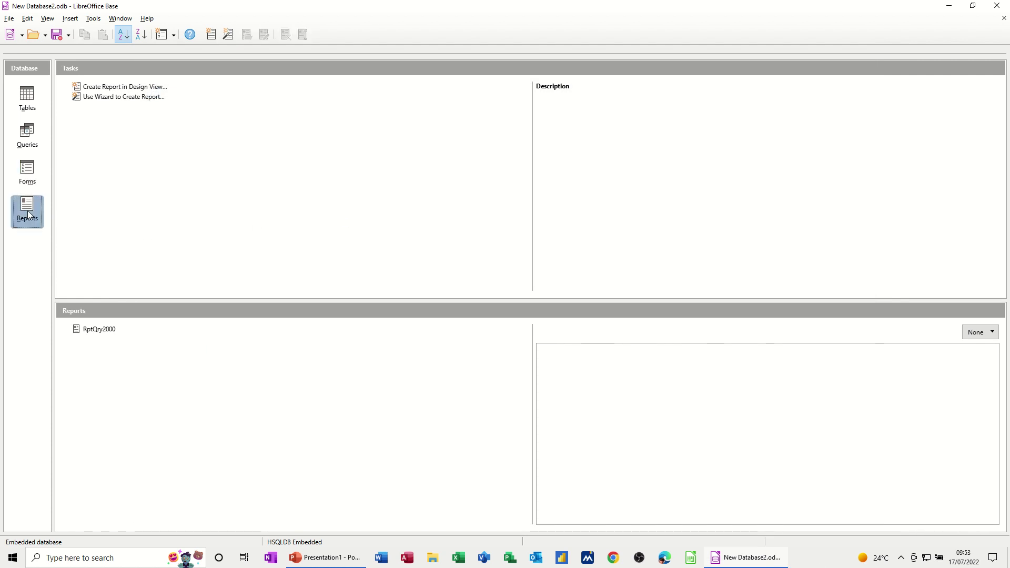
pyautogui.doubleClick(98, 329)
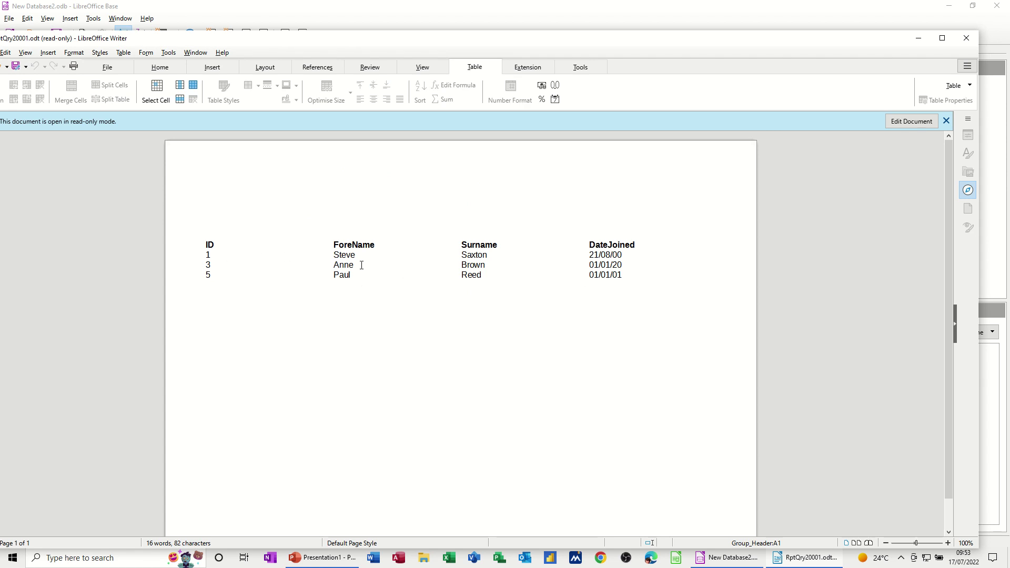
pyautogui.click(966, 38)
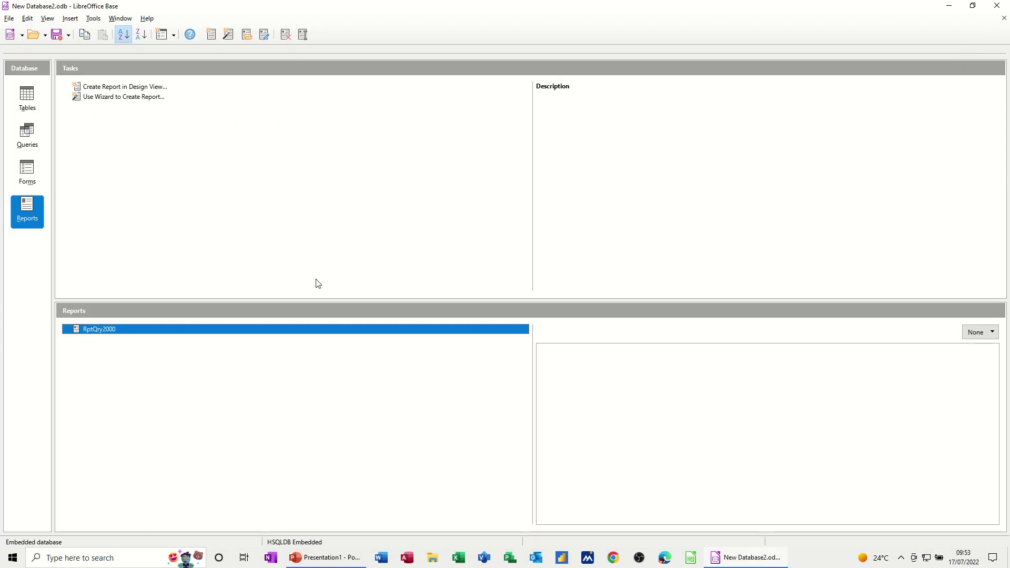
# Run Qry 2000 to confirm customer ID 5 appears, then close the results
pyautogui.click(32, 146)
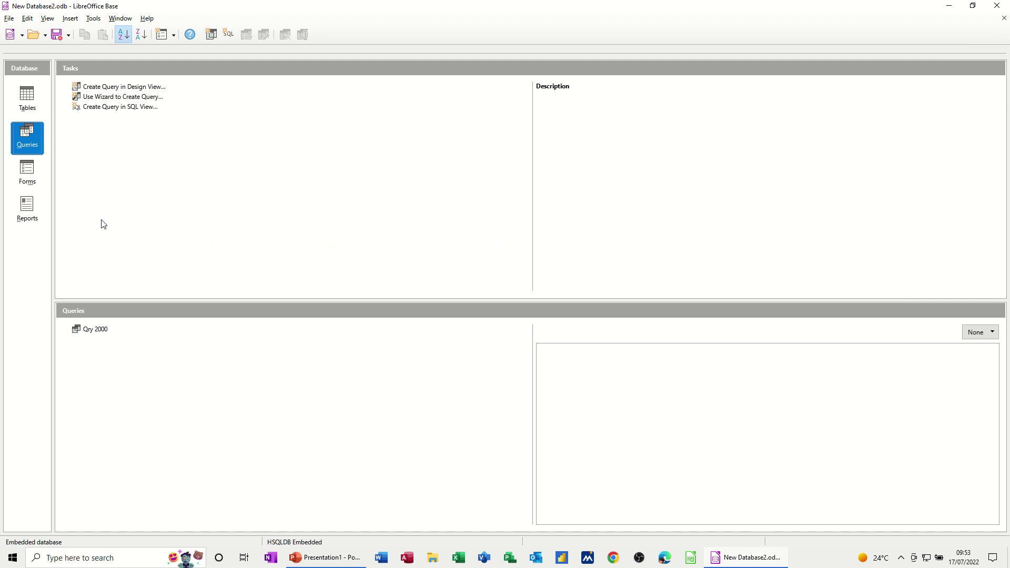
pyautogui.doubleClick(91, 330)
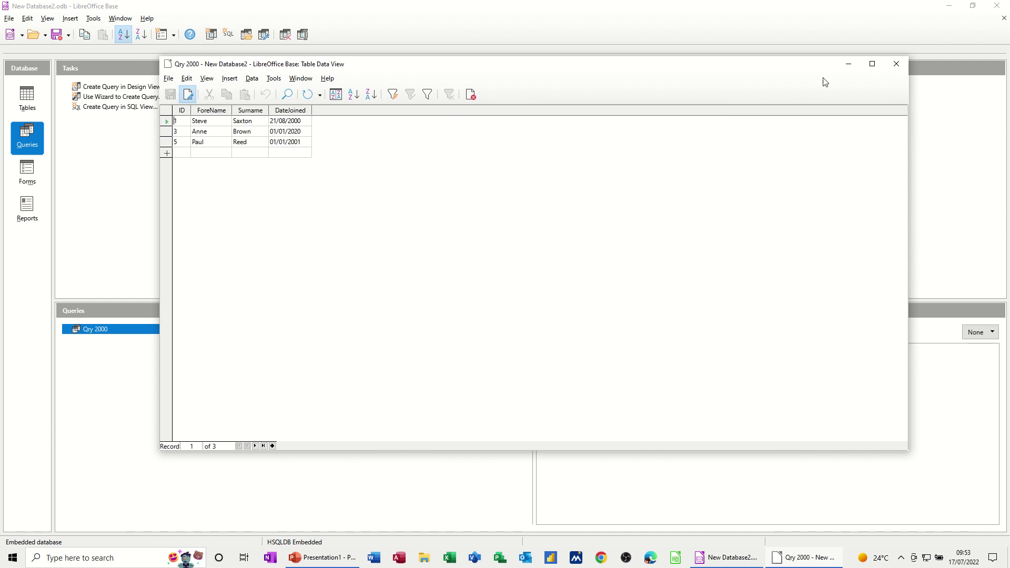
pyautogui.click(896, 64)
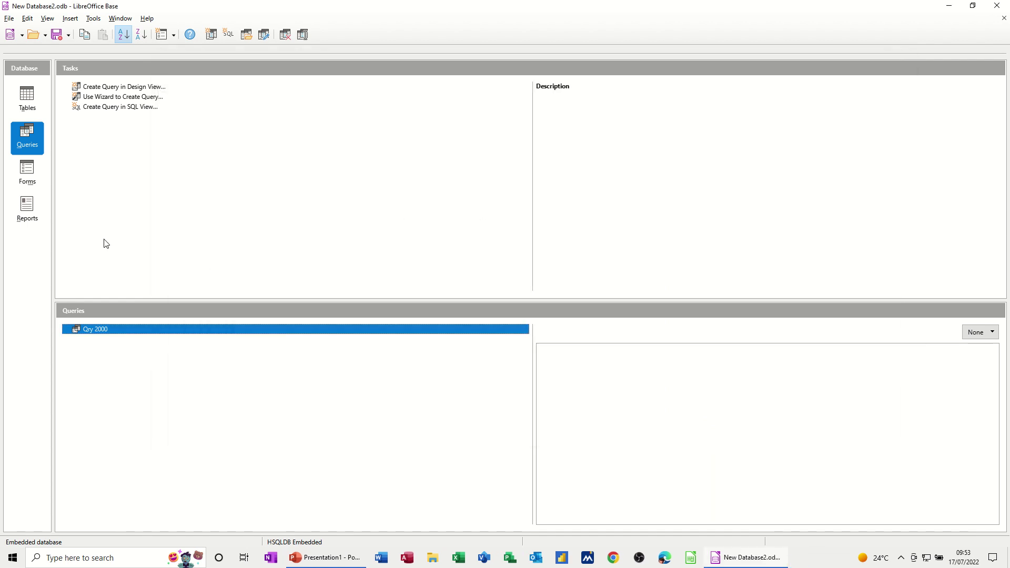
# Reopen RptQry2000 to see three post-2000 customers, then close it
pyautogui.click(28, 208)
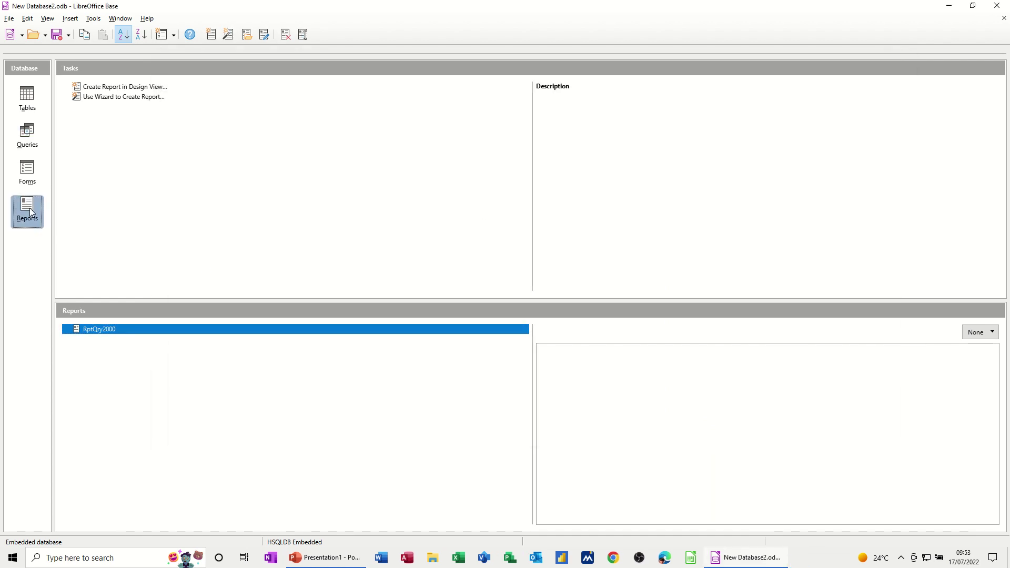
pyautogui.doubleClick(90, 329)
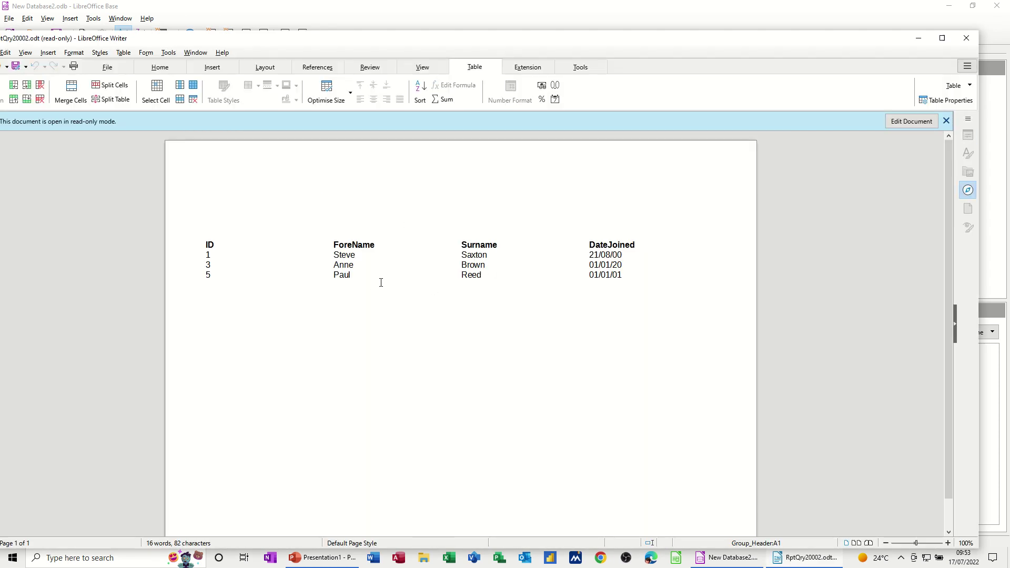
pyautogui.click(967, 38)
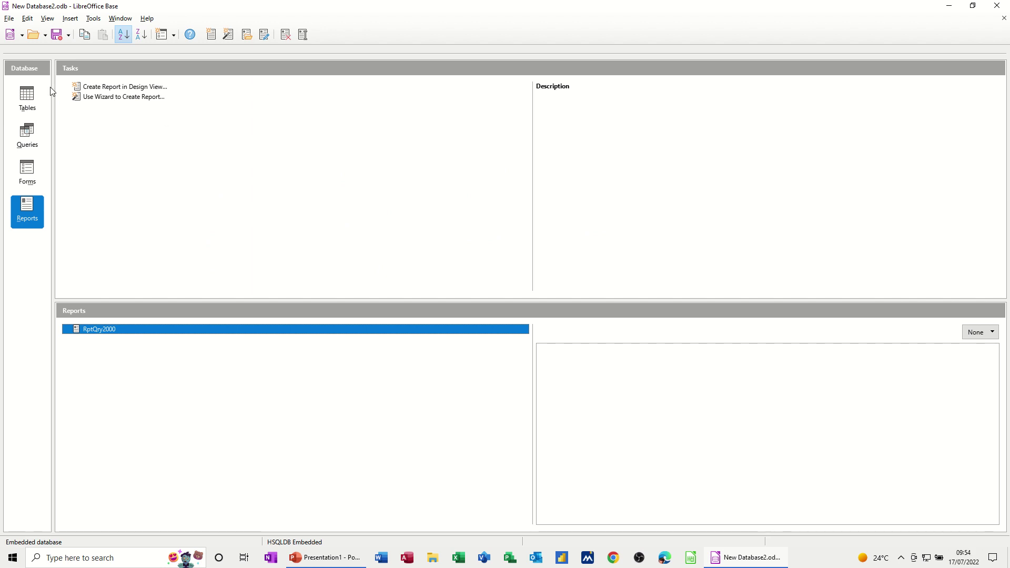
pyautogui.click(28, 96)
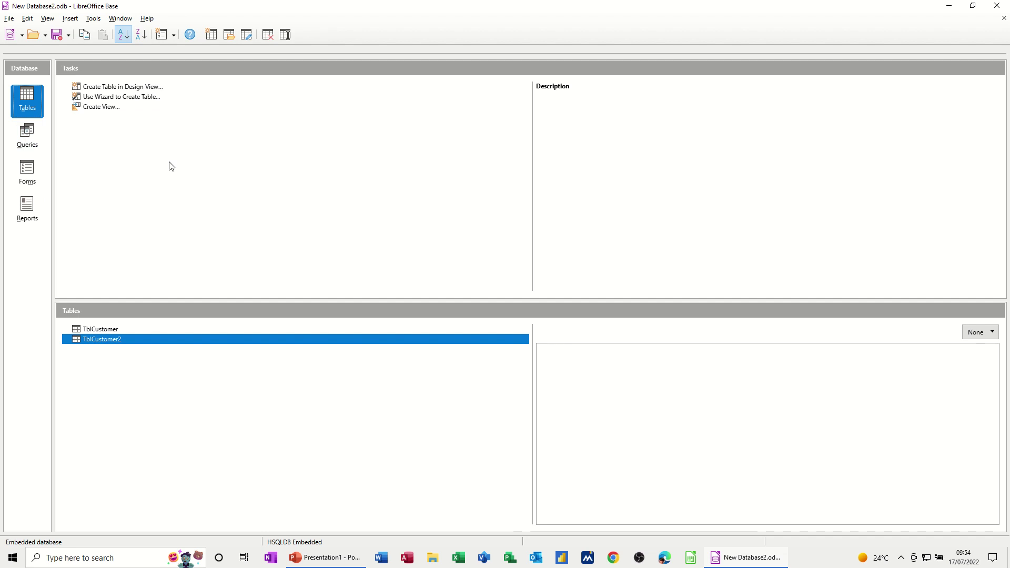
pyautogui.click(26, 133)
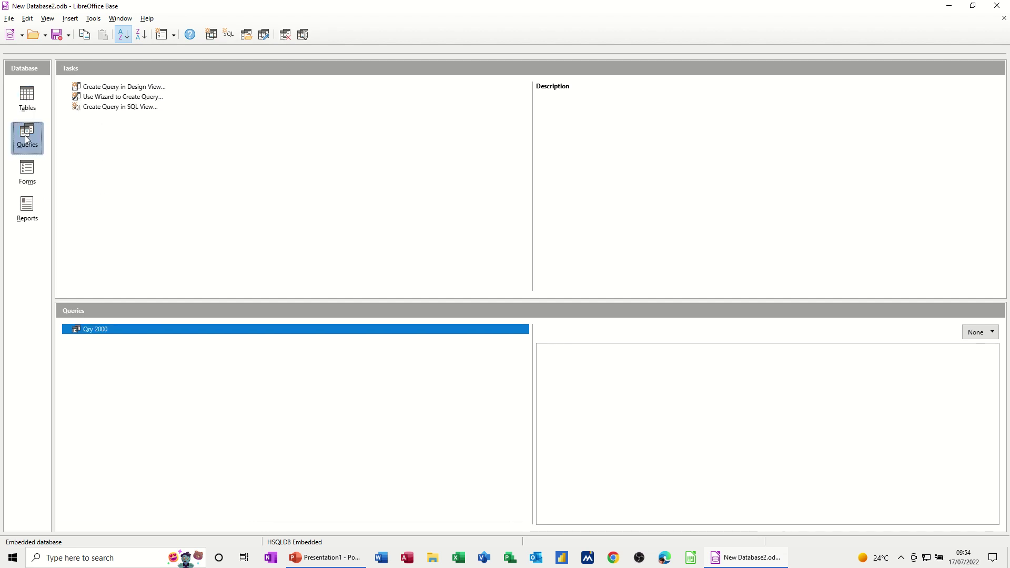
pyautogui.click(28, 176)
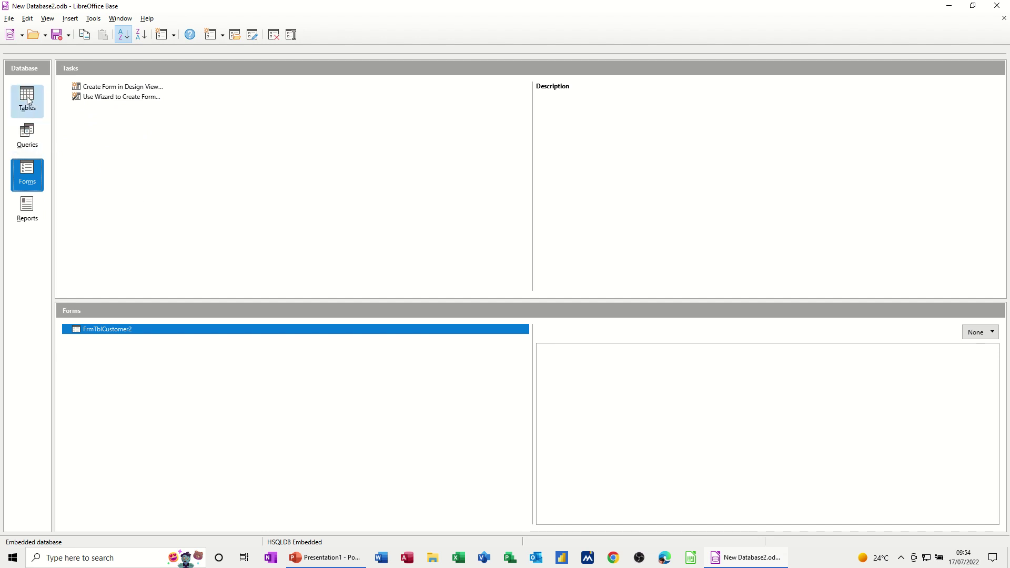
pyautogui.click(22, 212)
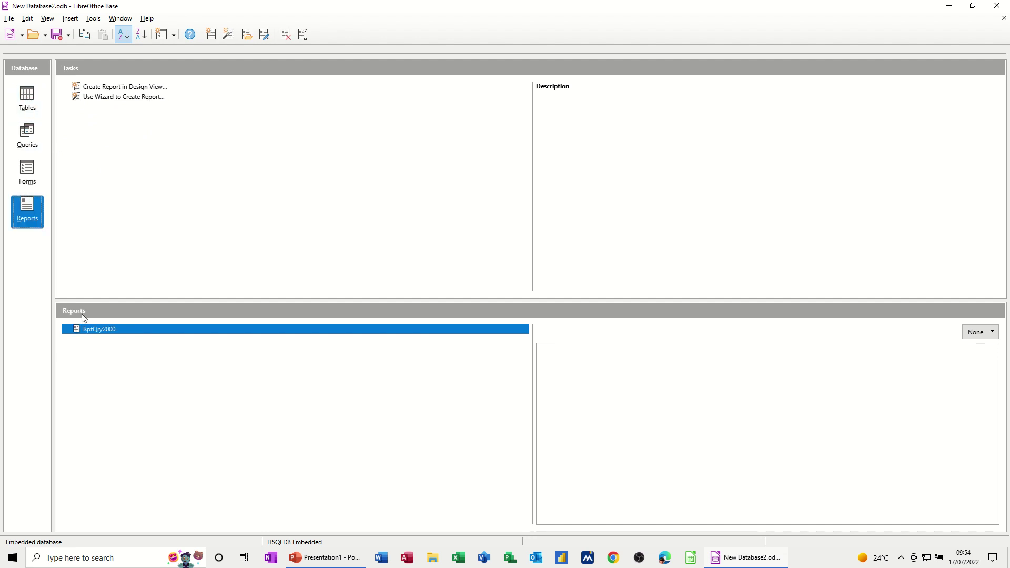